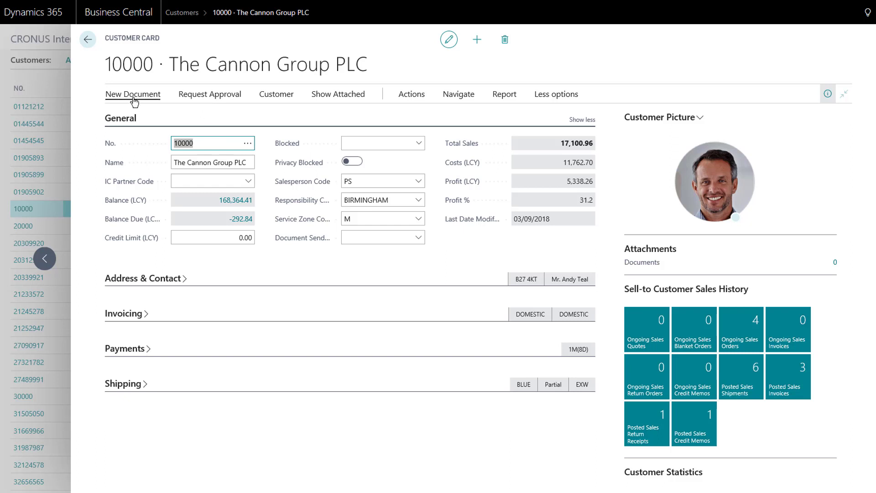
Step: Show the customer's New Document, Request Approval, Customer, attachments and Actions command menus
left_click(133, 96)
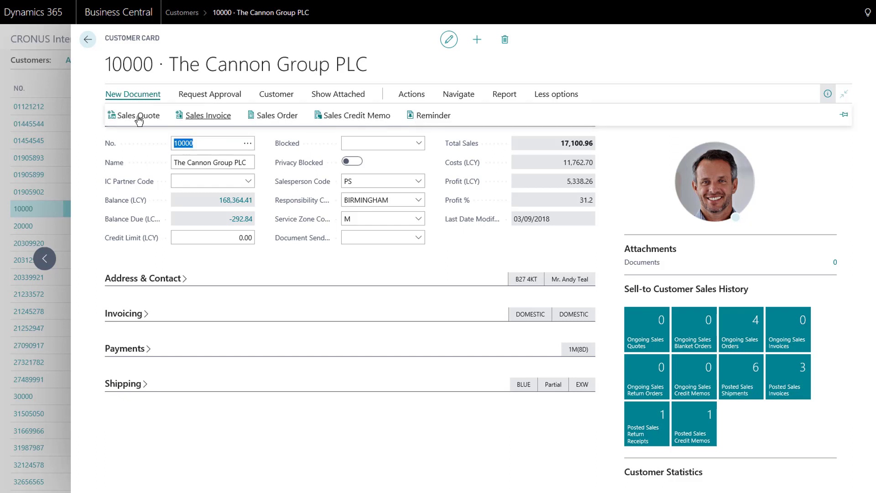
left_click(208, 95)
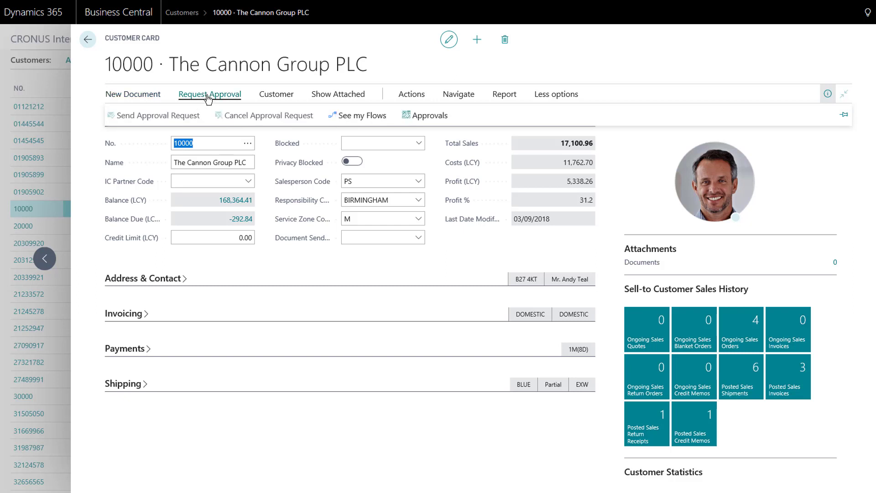
left_click(277, 96)
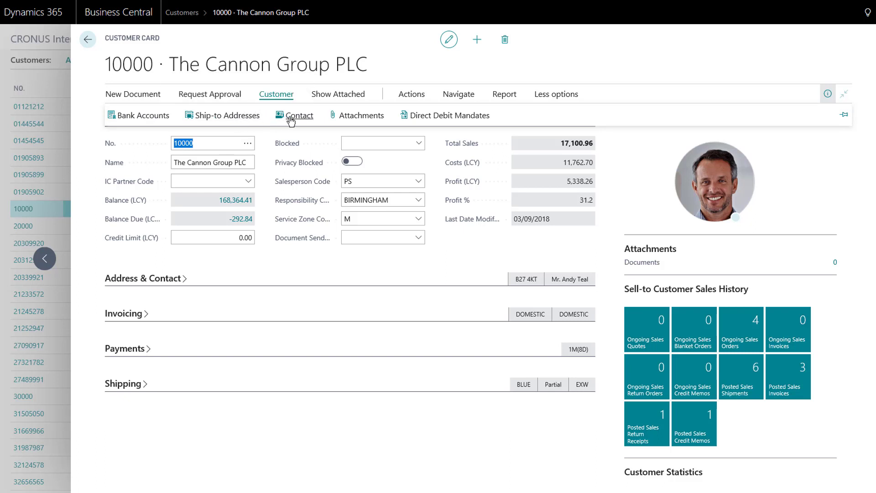
left_click(336, 95)
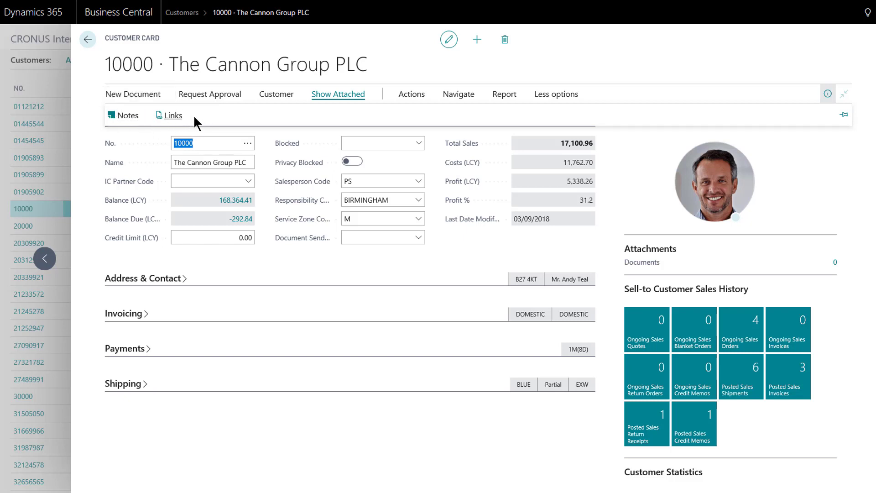
left_click(412, 94)
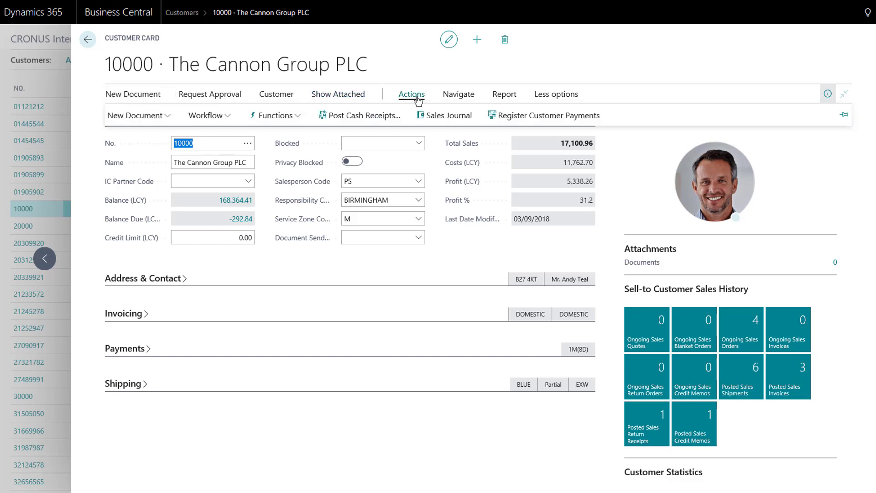
left_click(168, 117)
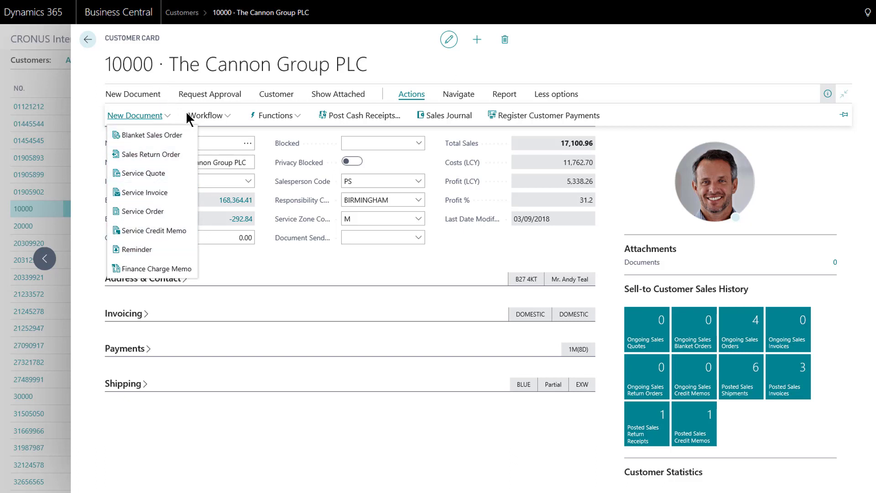
left_click(229, 120)
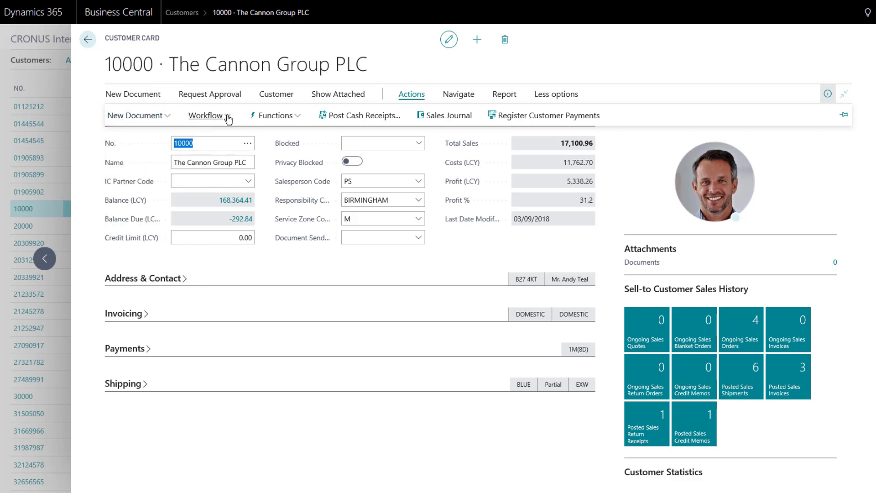
left_click(298, 120)
left_click(298, 119)
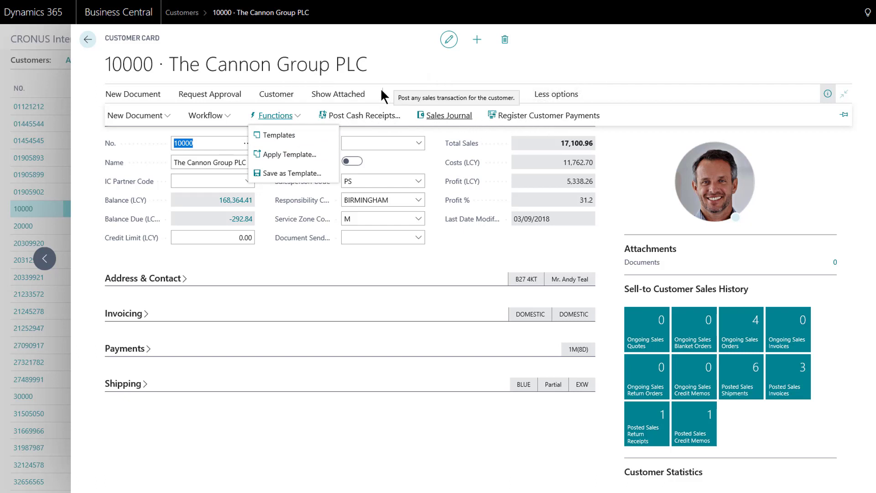
Step: Browse Navigate's Customer, History, Prices and Discounts, Sales, Documents and Service link groups
left_click(456, 95)
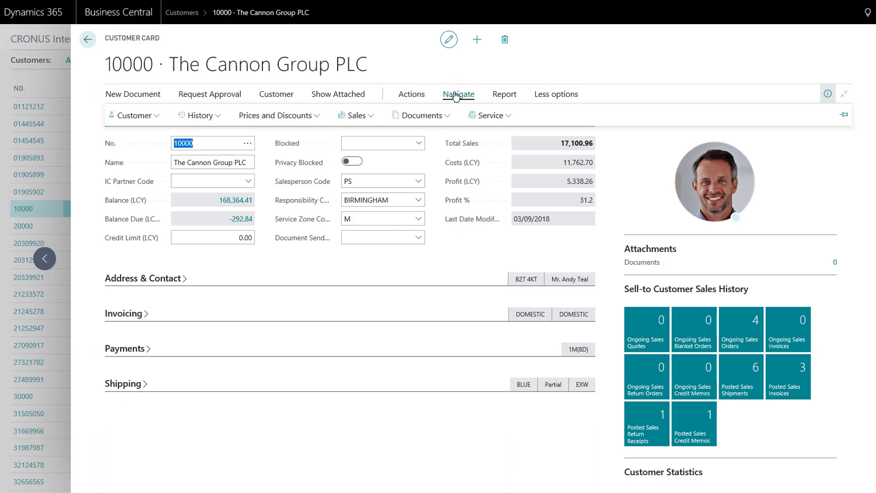
left_click(158, 120)
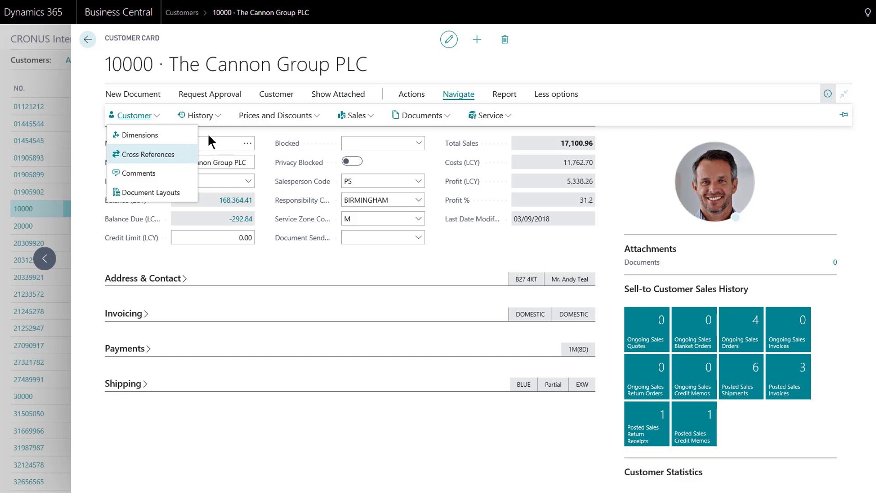
left_click(215, 118)
left_click(214, 117)
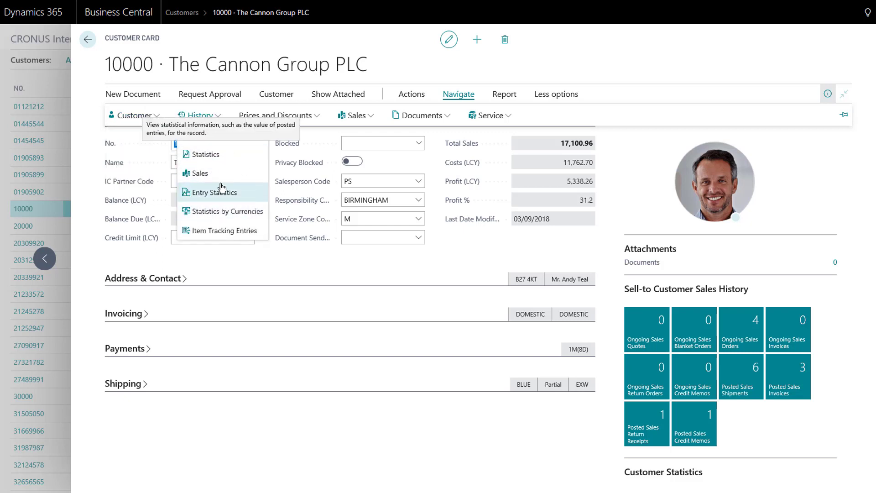
left_click(318, 118)
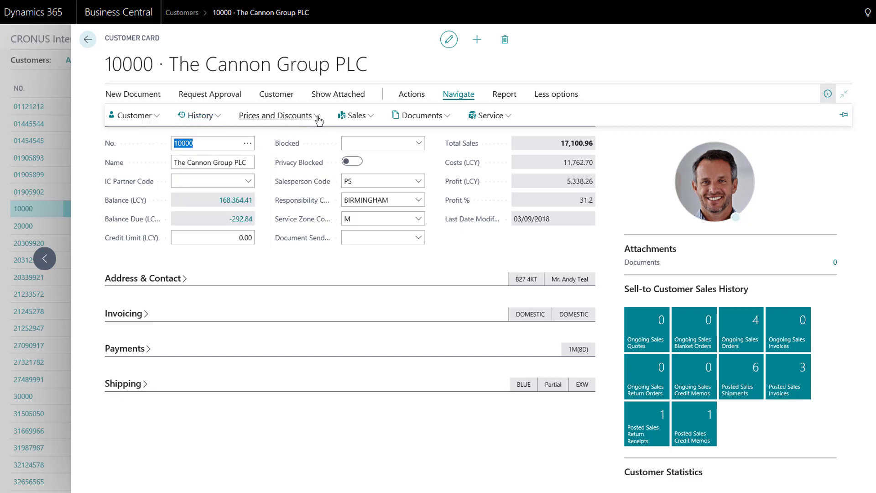
left_click(319, 118)
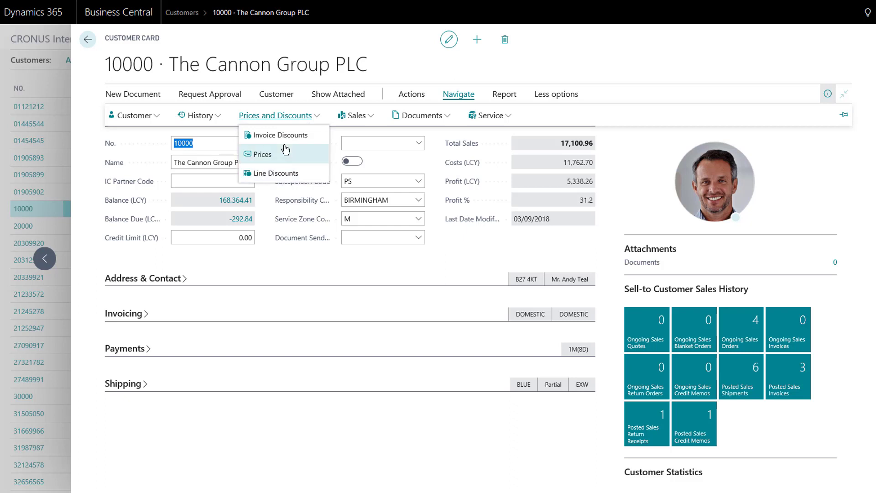
left_click(372, 120)
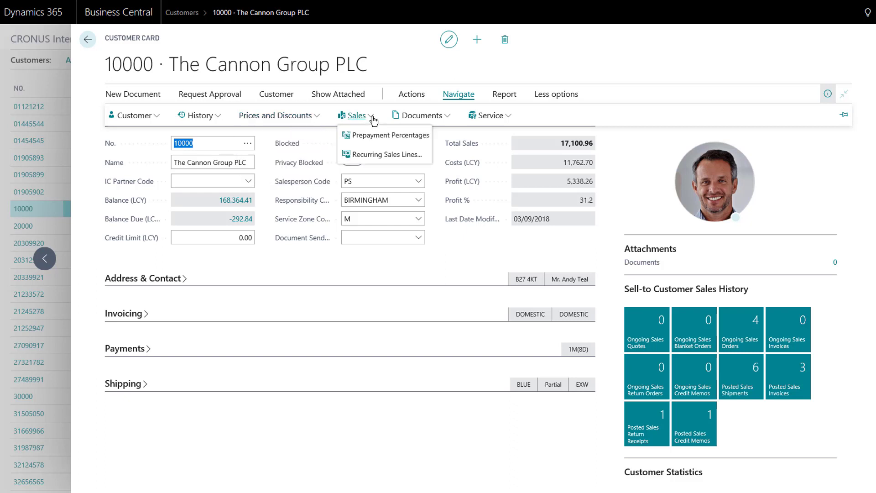
left_click(446, 115)
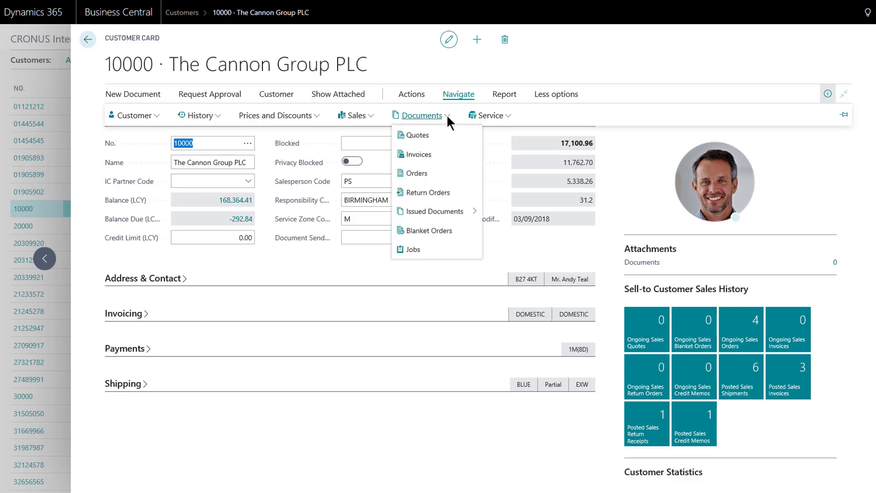
left_click(509, 117)
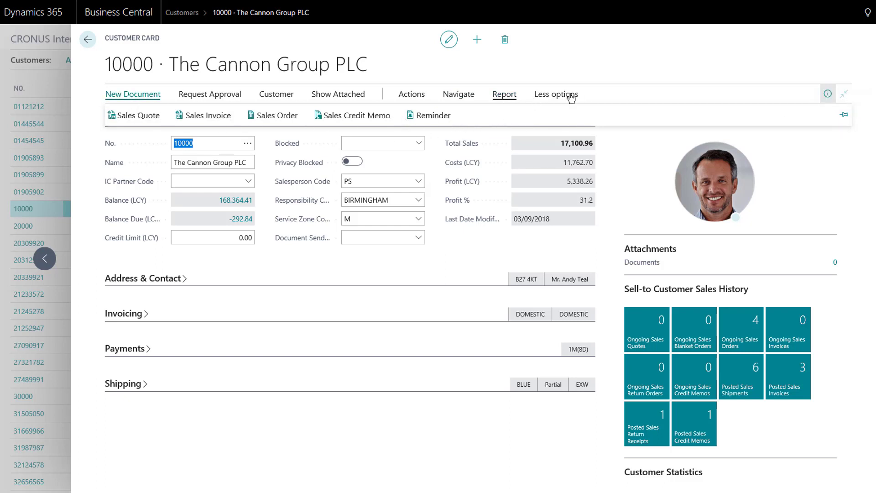
Step: Pin and unpin the command row, then close the New Document flyout
left_click(843, 114)
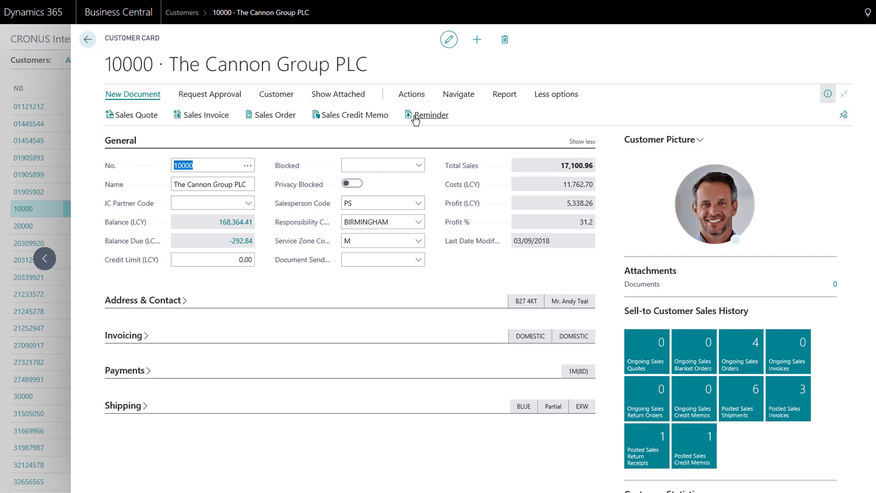
left_click(844, 116)
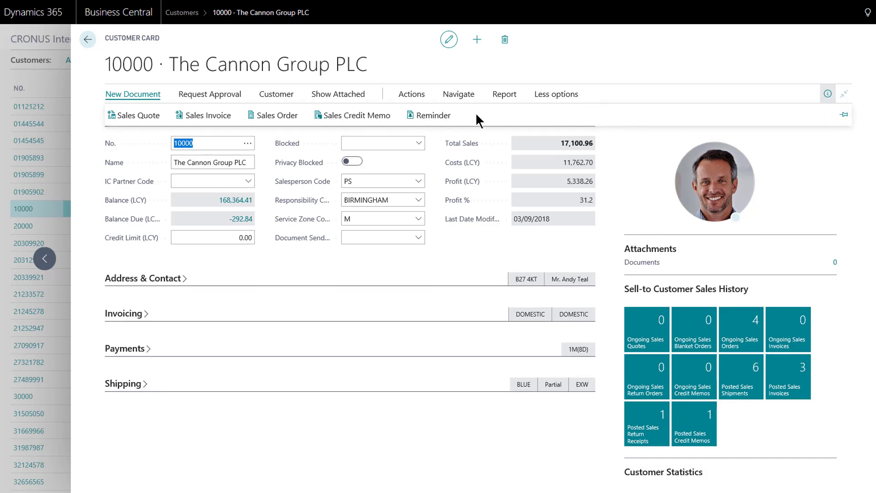
left_click(129, 98)
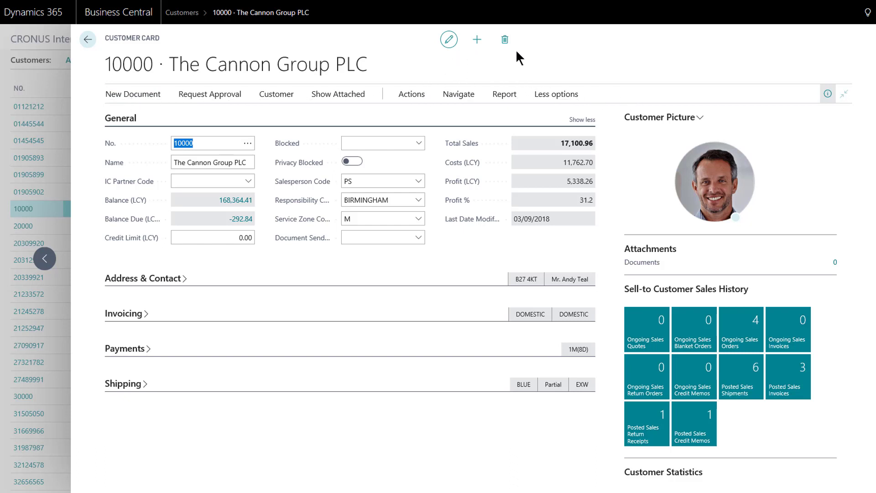
Step: Delete 'PLC' from the customer name, undo it, and commit 'The Cannon Group PLC'
left_click(211, 162)
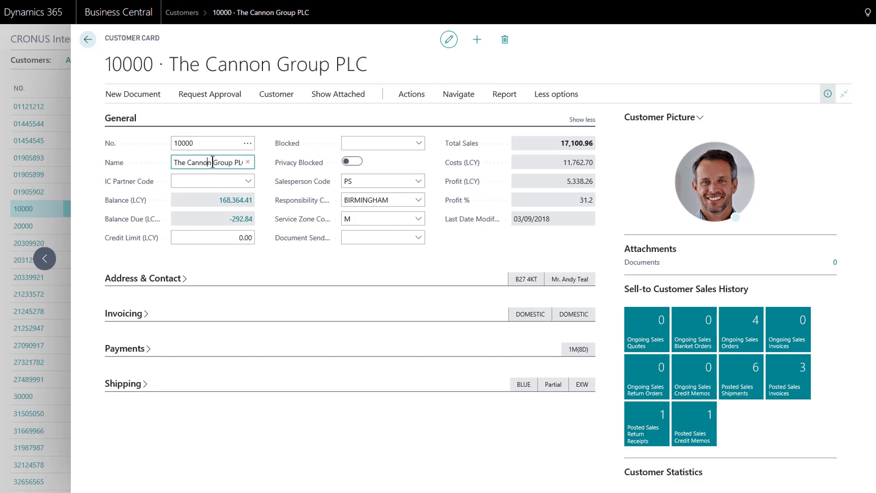
double_click(236, 163)
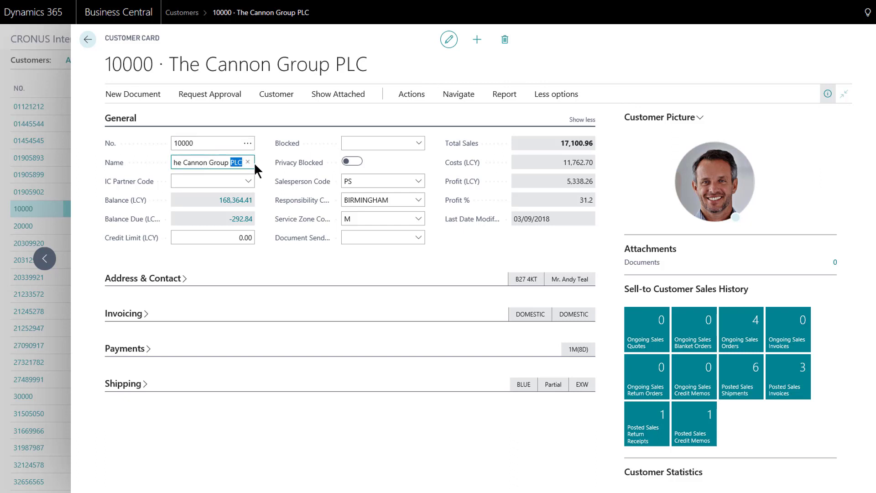
key("BackSpace")
key("Tab")
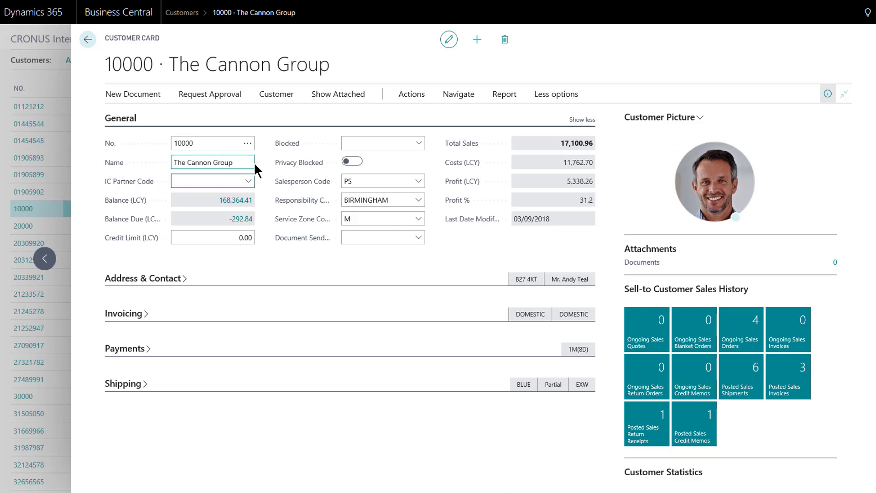
key("ctrl+z")
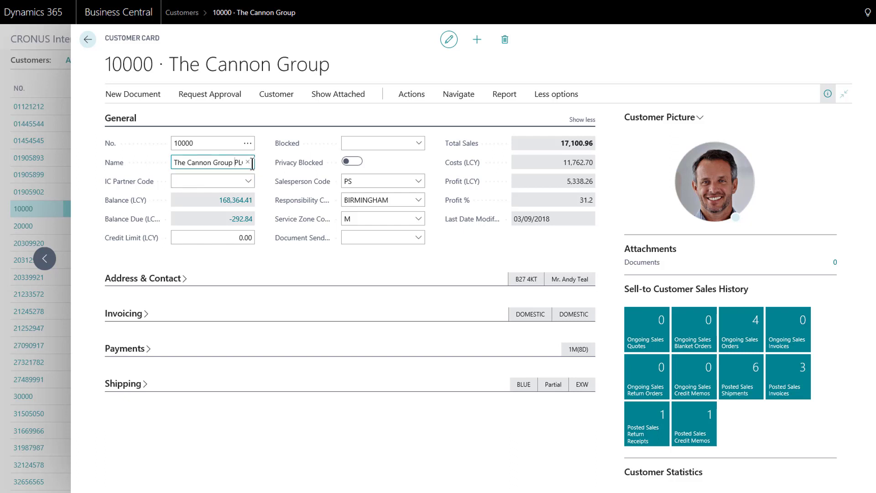
left_click(229, 164)
left_click(449, 41)
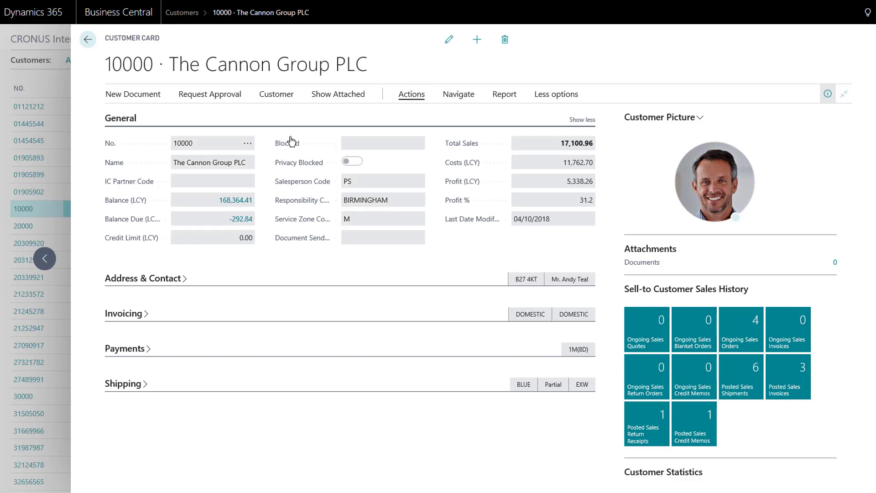
left_click_drag(211, 162, 220, 161)
left_click(209, 143)
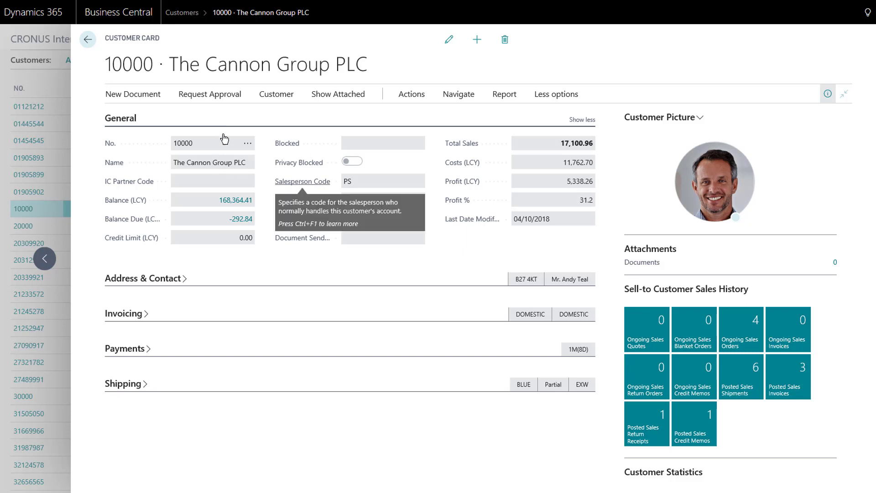
left_click(477, 40)
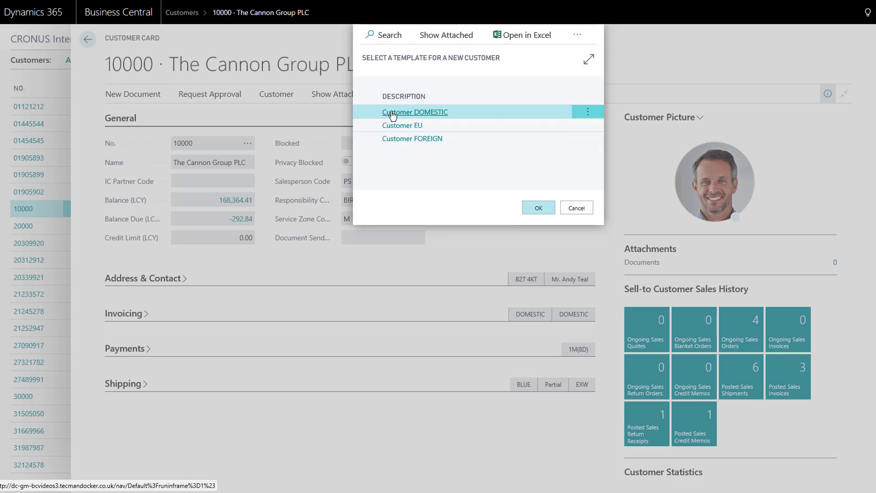
left_click(568, 209)
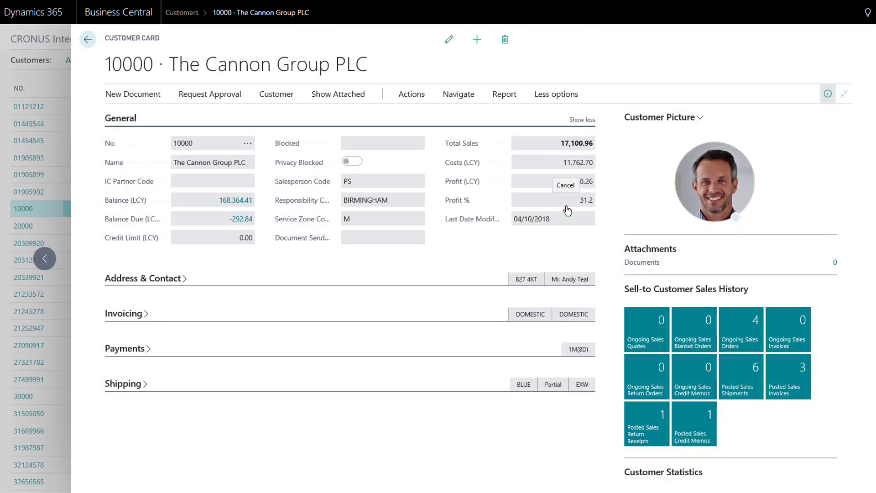
left_click(505, 40)
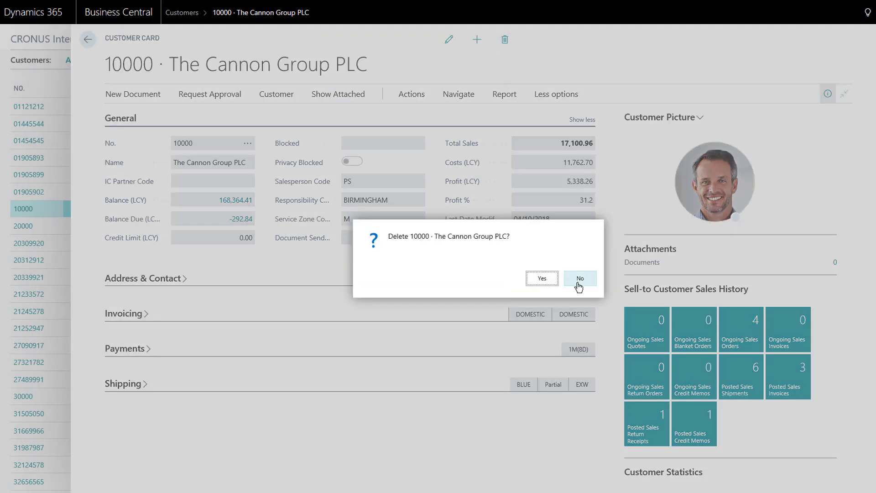
left_click(577, 279)
left_click(578, 279)
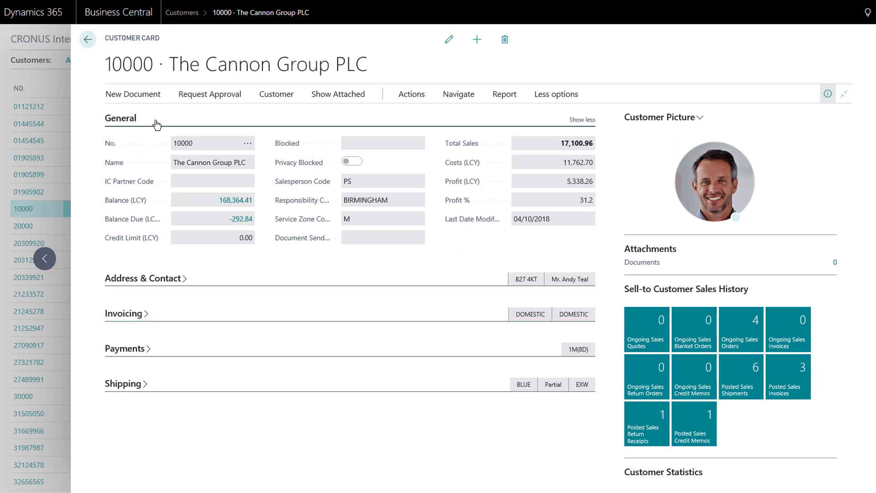
left_click(360, 123)
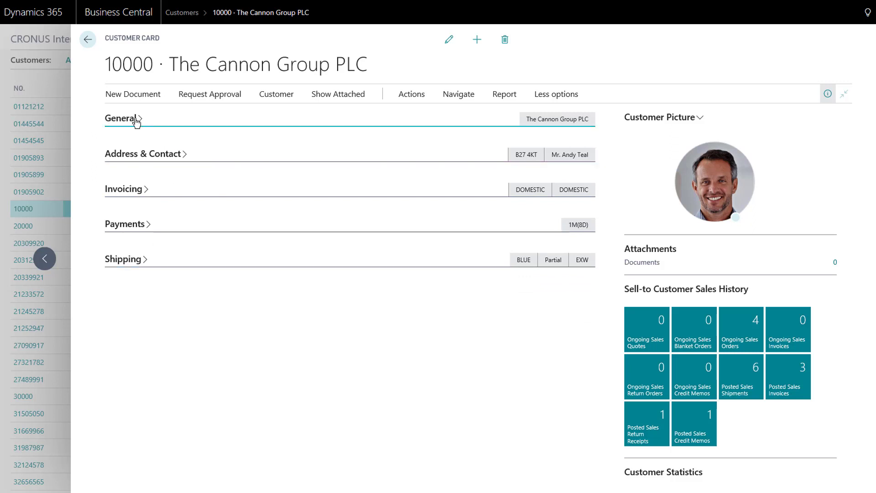
left_click(155, 122)
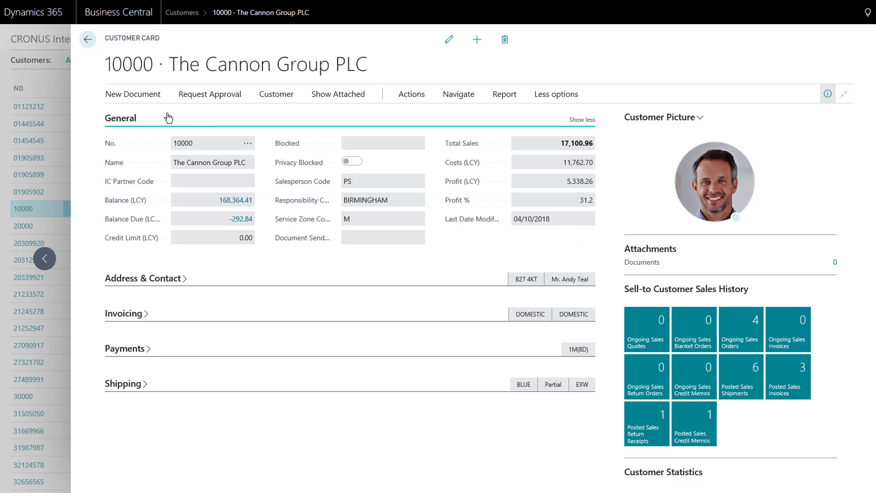
left_click(581, 120)
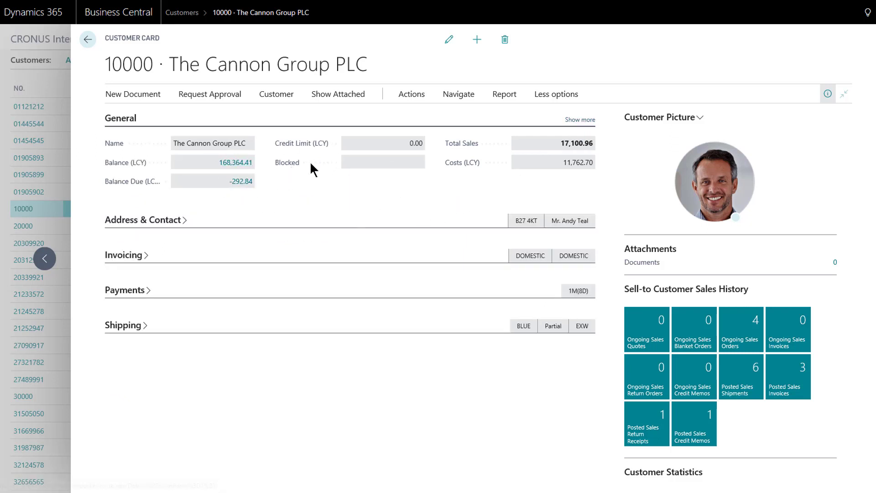
left_click(519, 124)
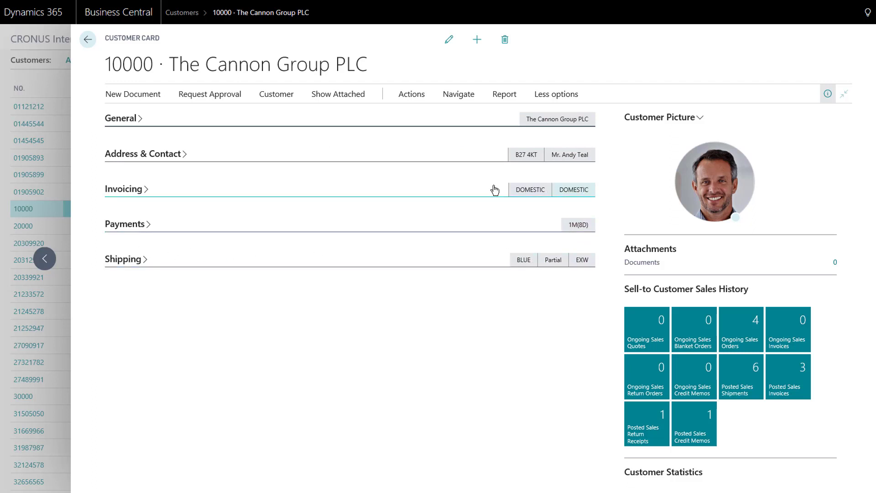
left_click(388, 120)
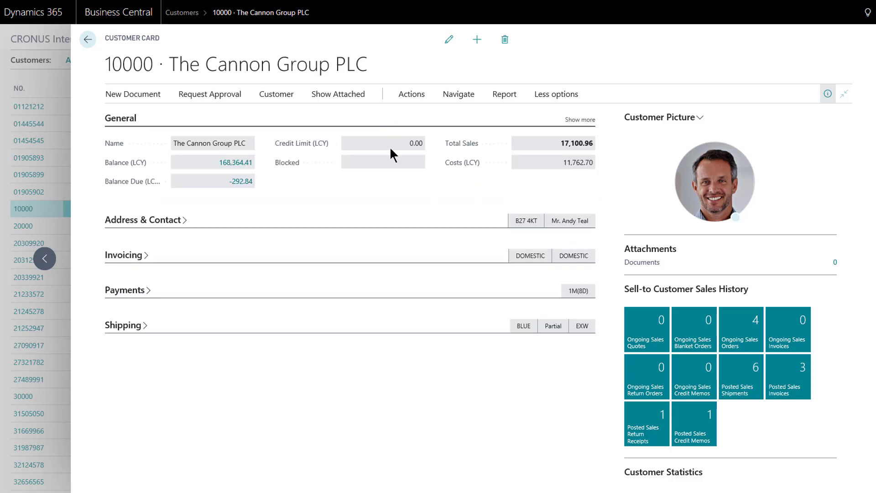
left_click(578, 120)
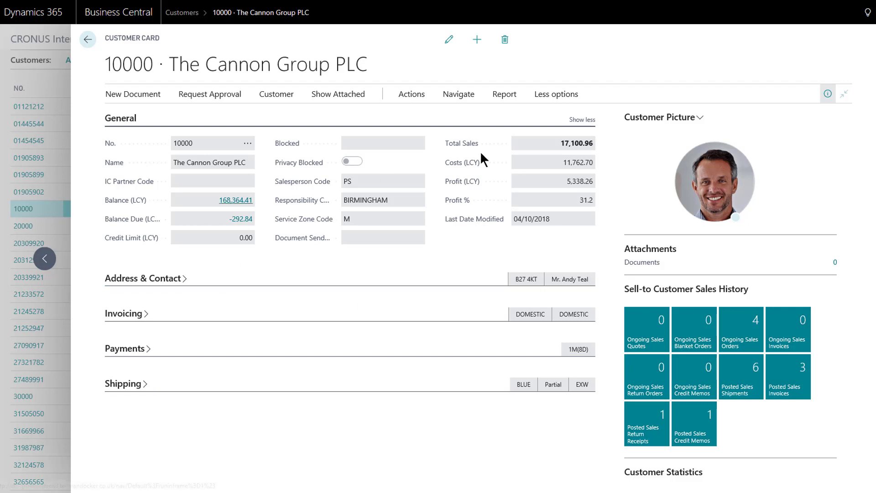
Step: Return to the Customers list and open John Haddock Insurance Co.'s card (30000)
left_click(85, 40)
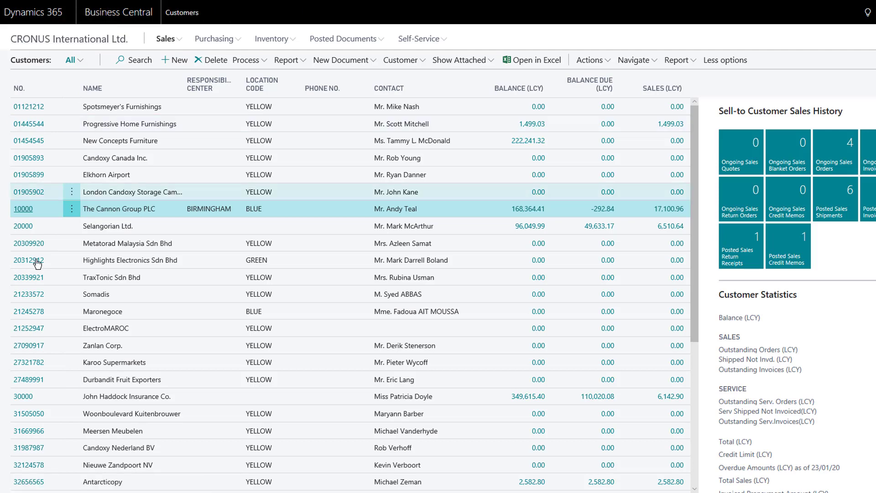
left_click(21, 397)
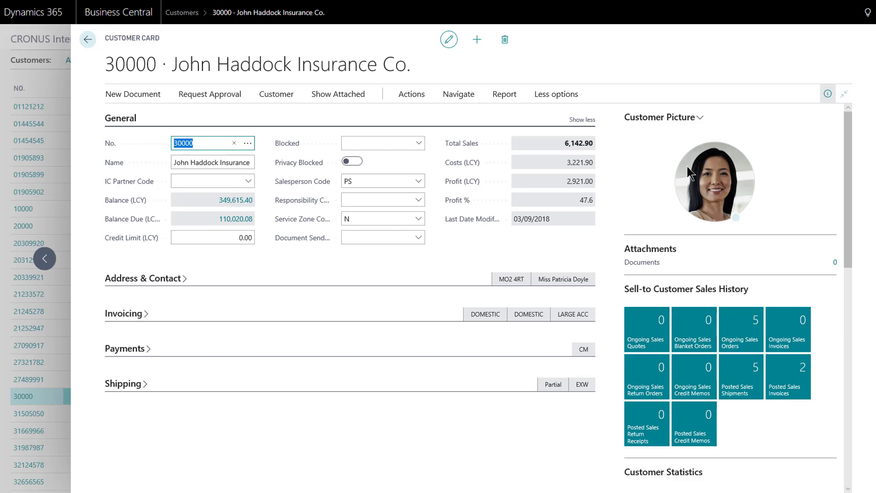
Step: Open Posted Sales Invoices from the FactBox's Sell-to Customer Sales History
left_click_drag(846, 182, 851, 206)
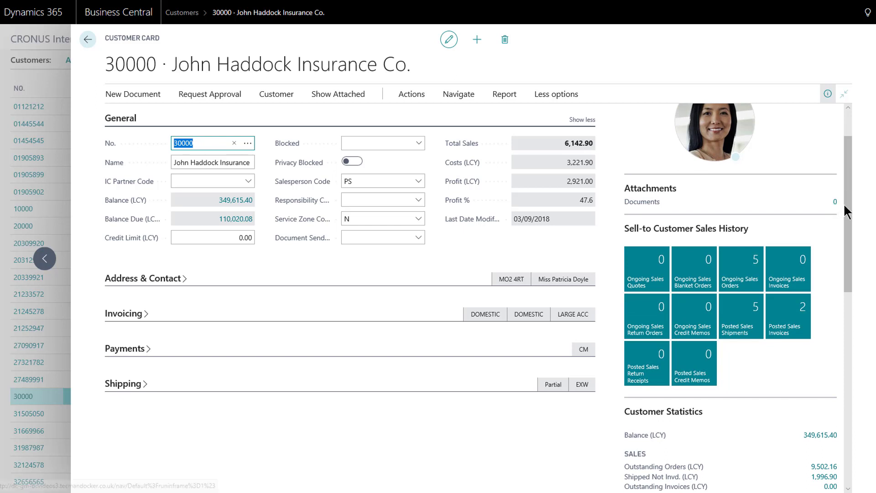
left_click_drag(847, 203, 858, 245)
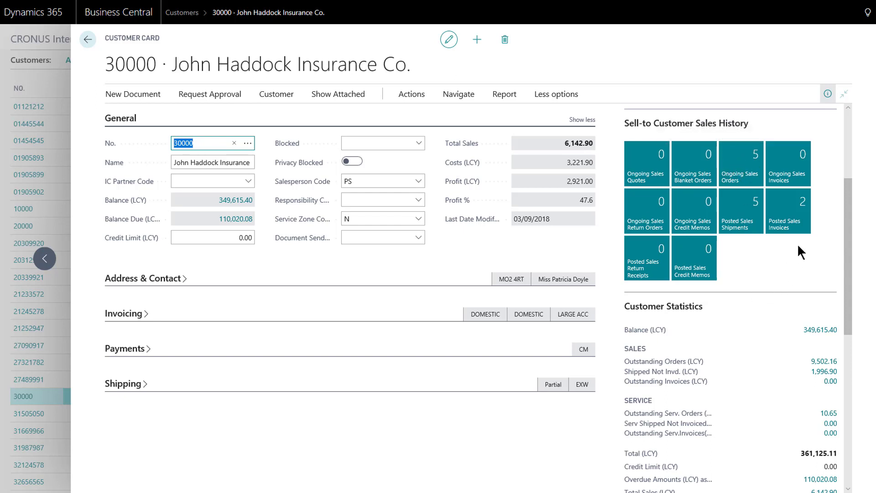
left_click(790, 209)
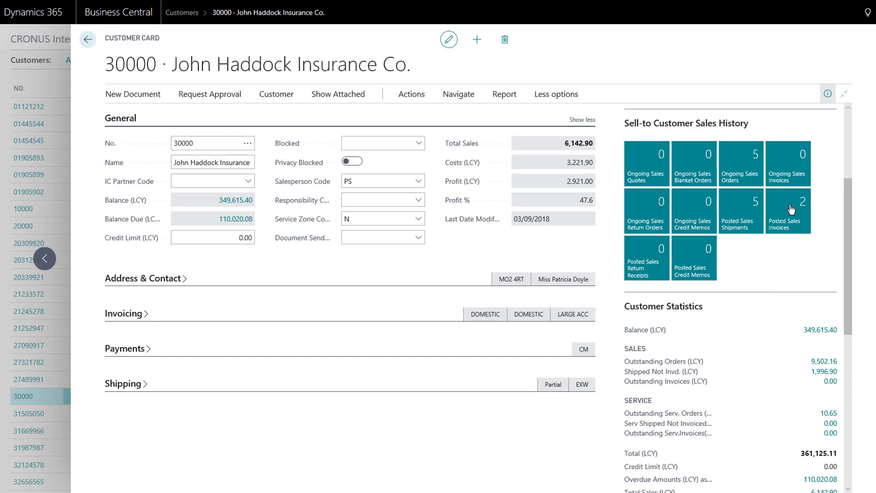
left_click(787, 209)
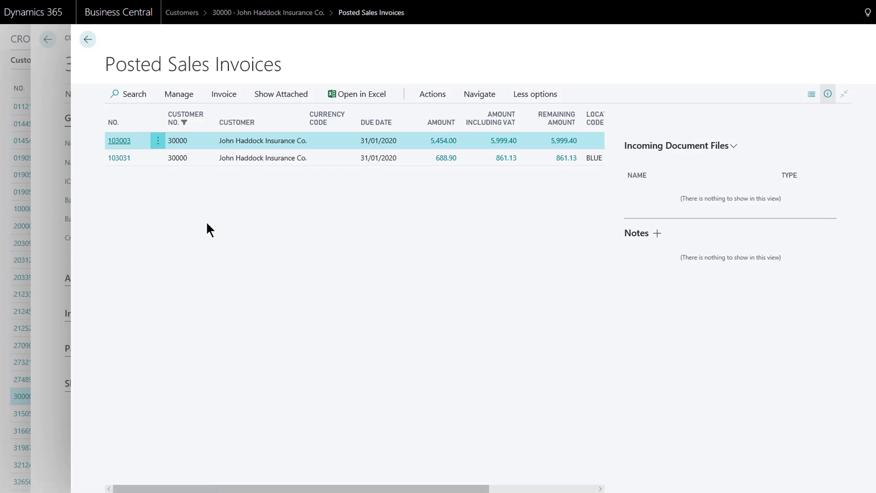
Step: Open posted invoice 103003, then go back to customer 30000's card
left_click(119, 141)
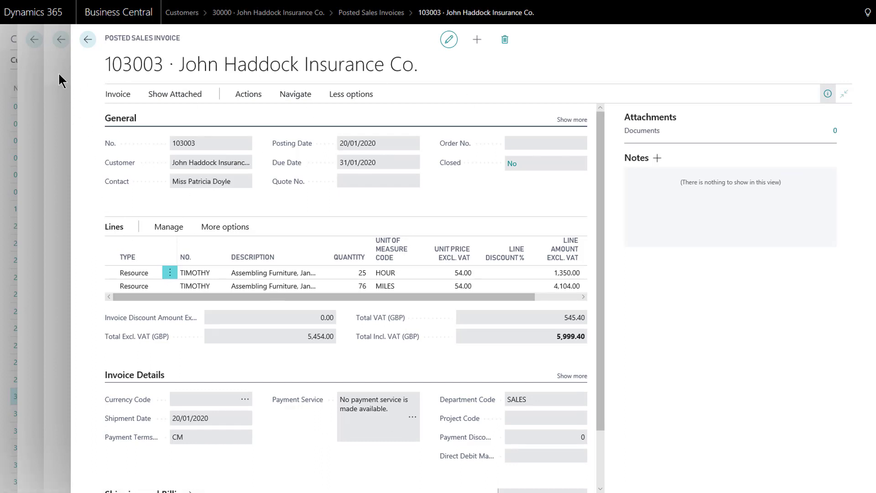
left_click(87, 41)
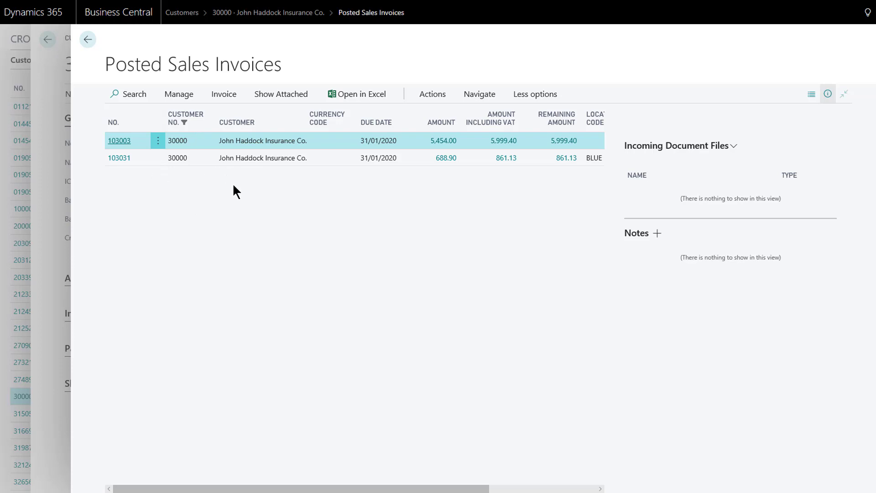
left_click(58, 139)
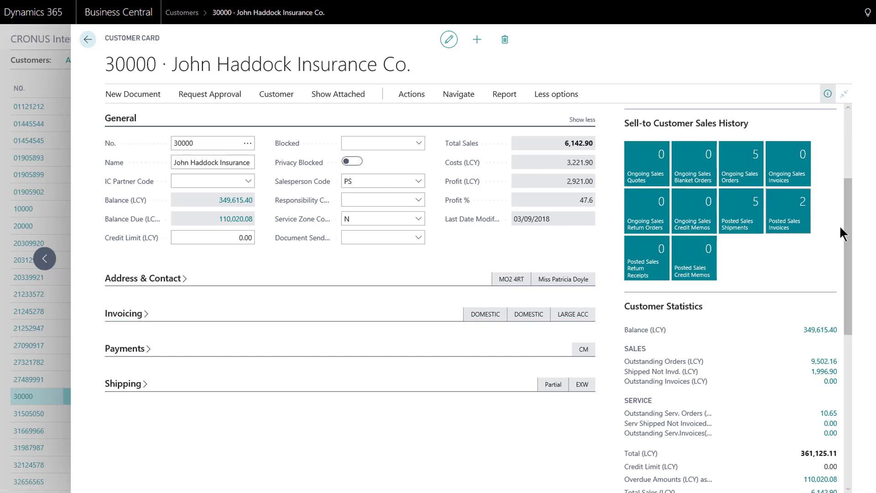
Step: Drill into the Balance (LCY) ledger entries and collapse the FactBox pane
left_click_drag(845, 229, 859, 293)
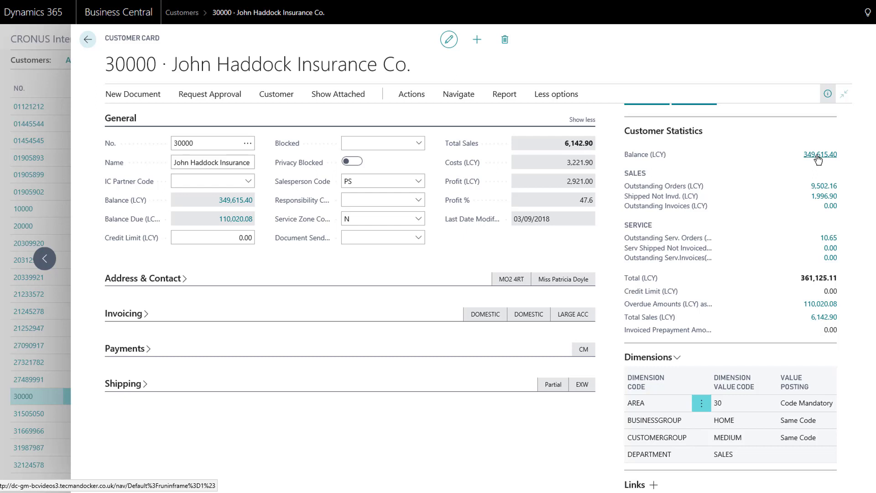
left_click(653, 162)
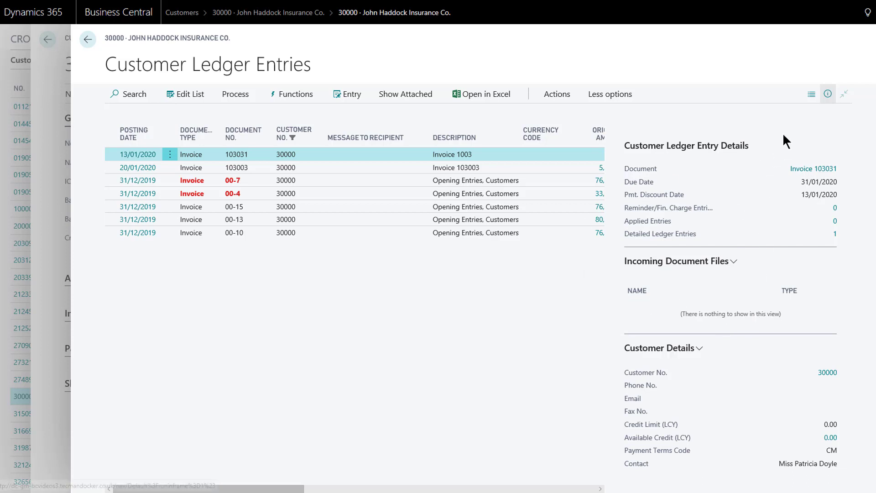
left_click(828, 94)
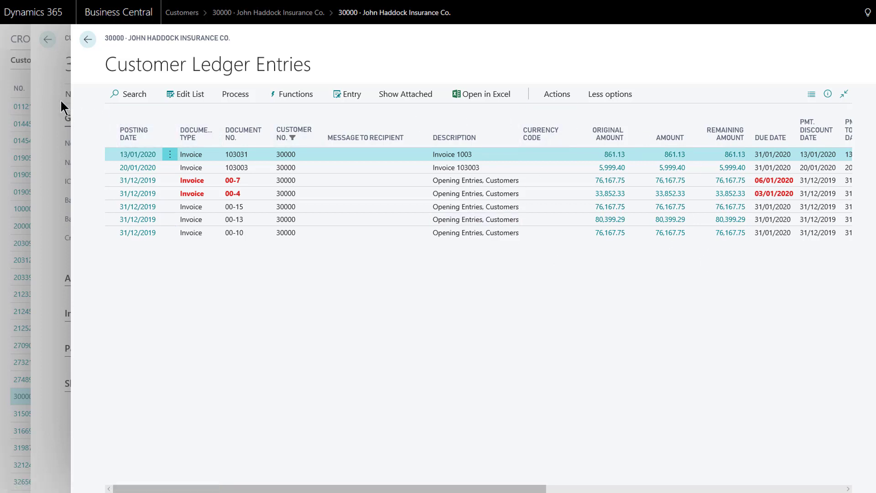
Step: Return to customer 30000's card and scroll the FactBox through Dimensions, Links and Notes
left_click(88, 45)
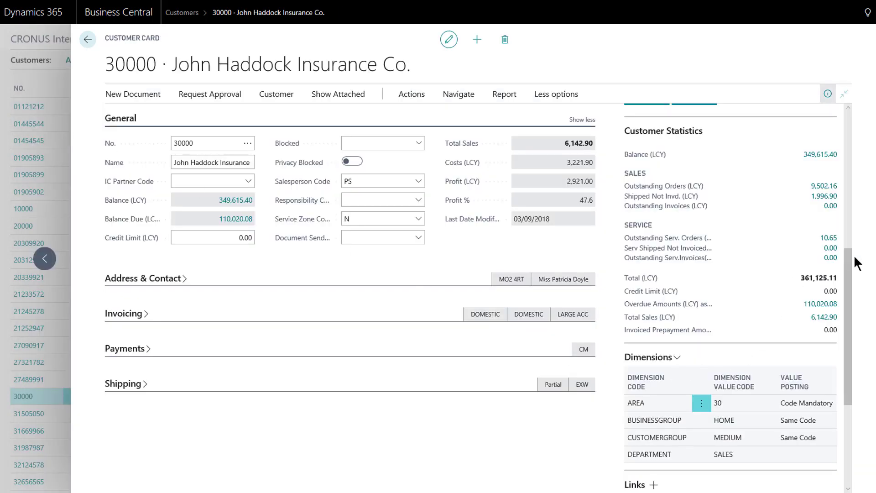
left_click_drag(847, 257, 851, 316)
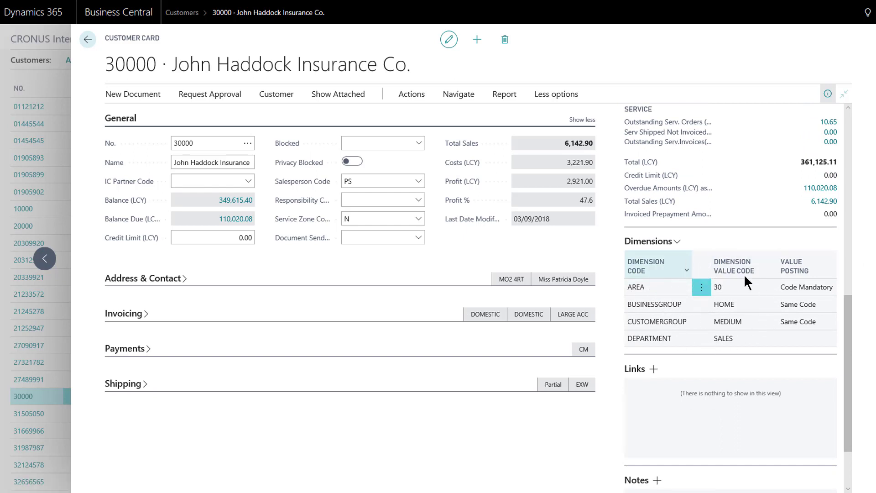
left_click_drag(848, 302, 851, 357)
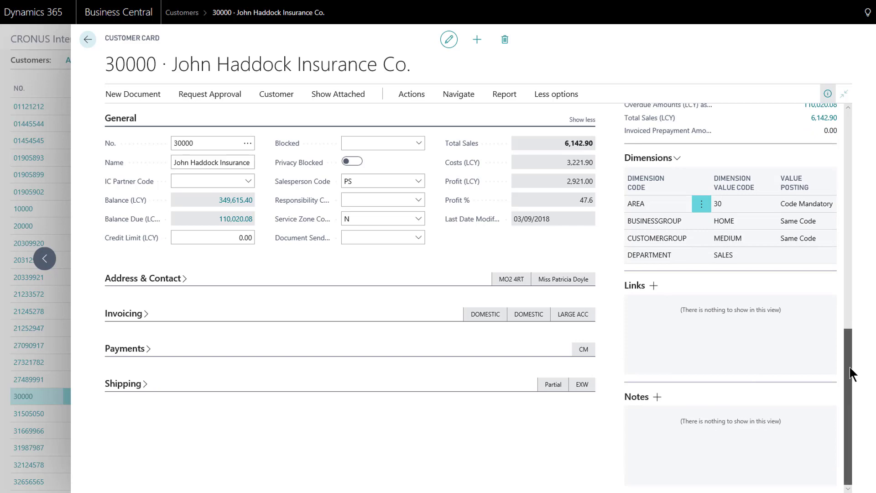
left_click_drag(850, 365, 848, 139)
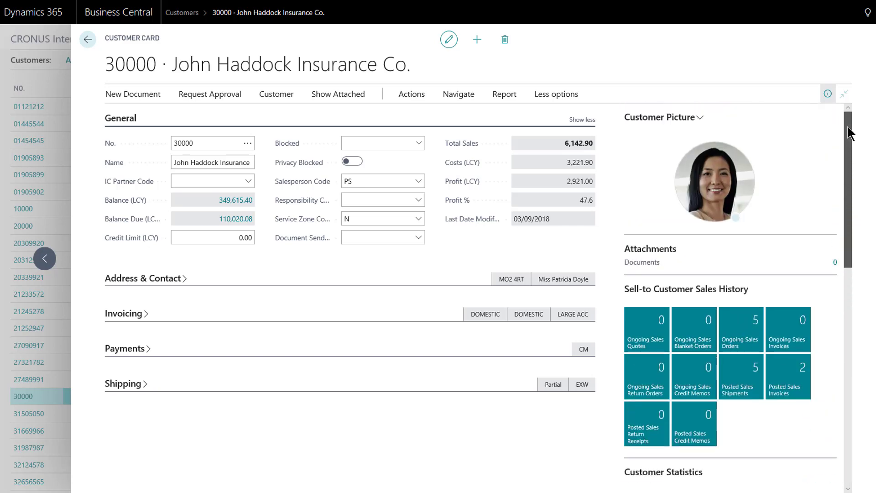
Step: Search 'vend' to reach the Vendors list and open vendor 10000 London Postmaster
left_click(866, 15)
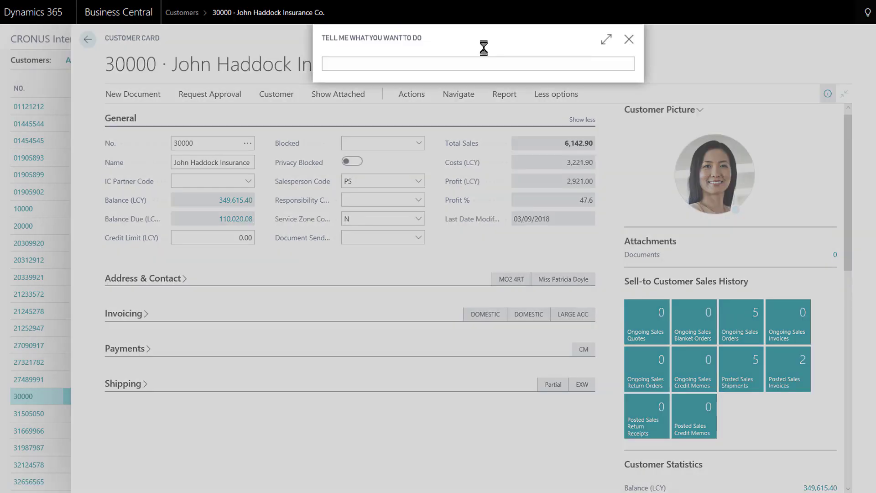
type("vend")
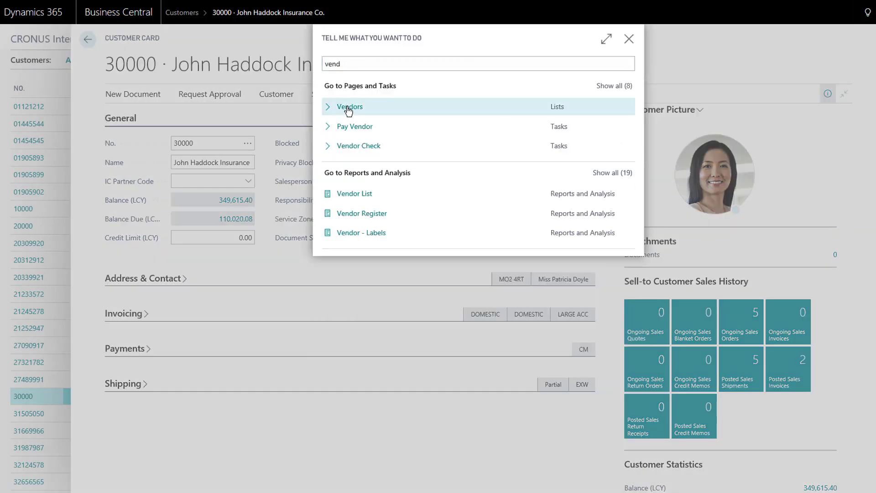
left_click(348, 109)
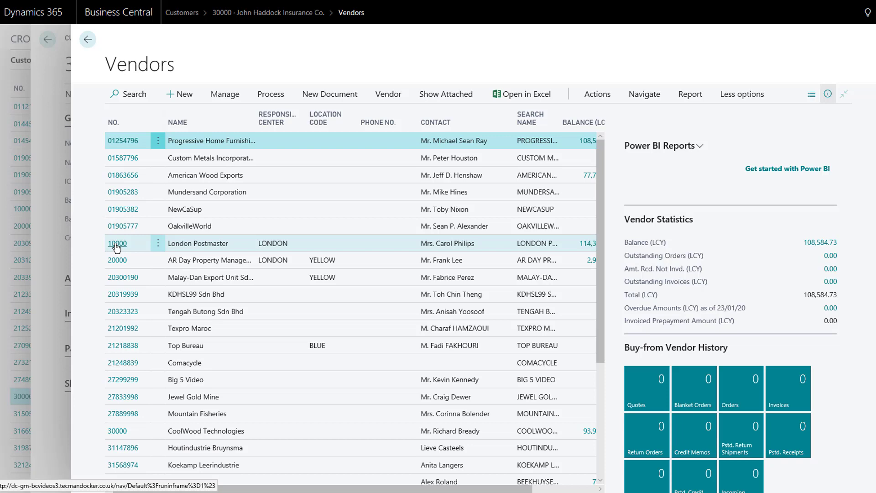
left_click(117, 243)
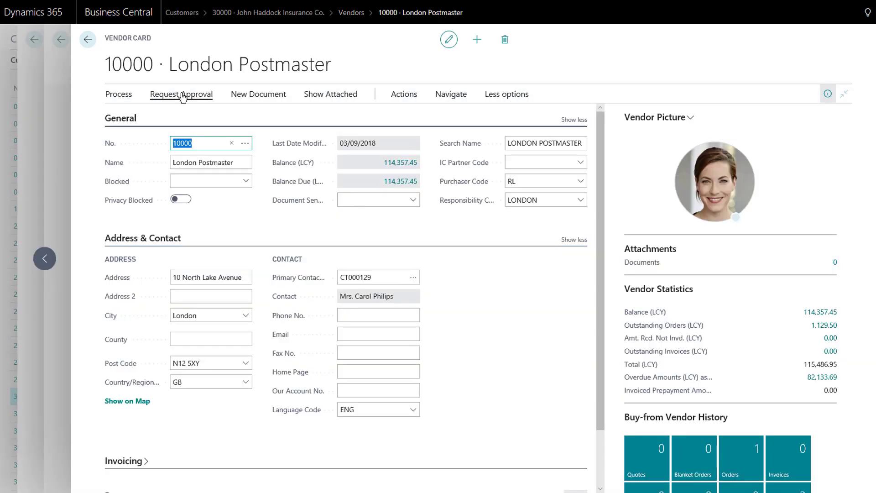
Step: Browse the vendor's Process and New Document menus without choosing an action
left_click(120, 96)
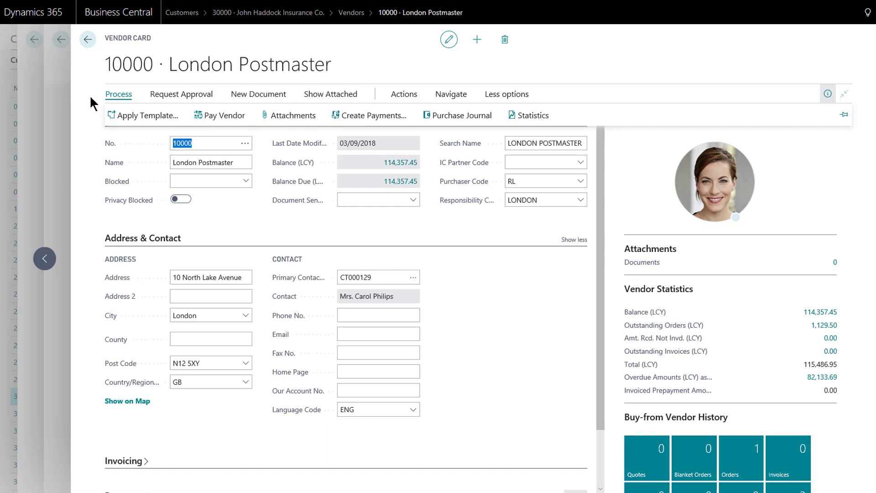
left_click(264, 97)
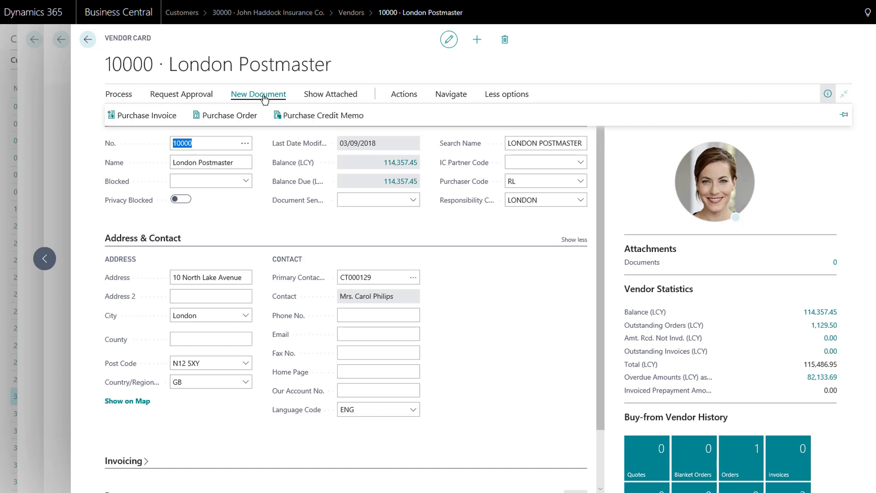
left_click(248, 97)
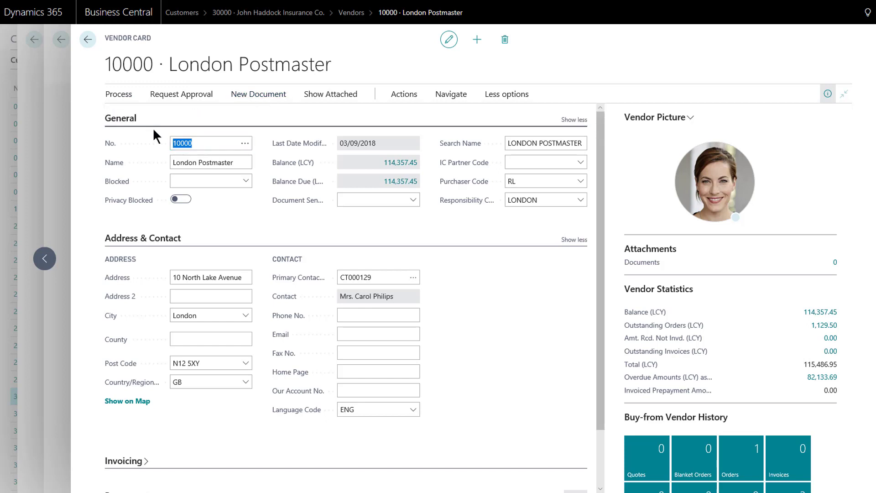
Step: Collapse General and Address & Contact, expand Payments, and toggle its extra fields on and off
left_click(318, 123)
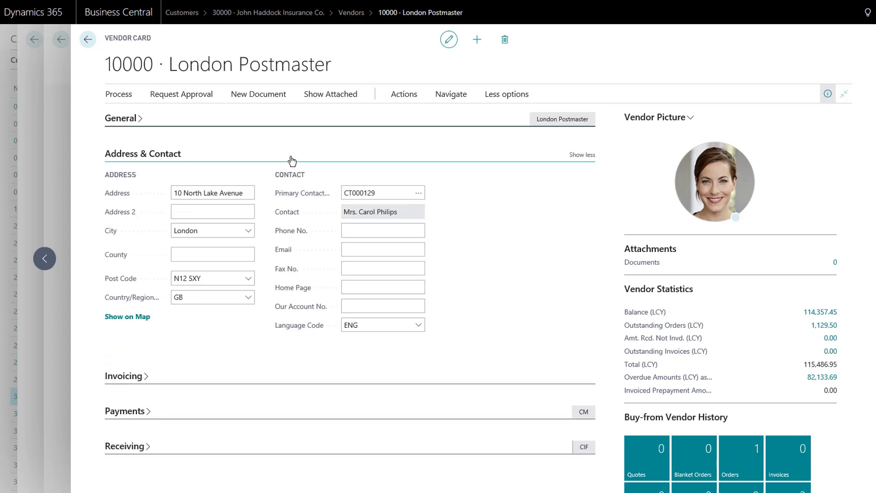
left_click(292, 159)
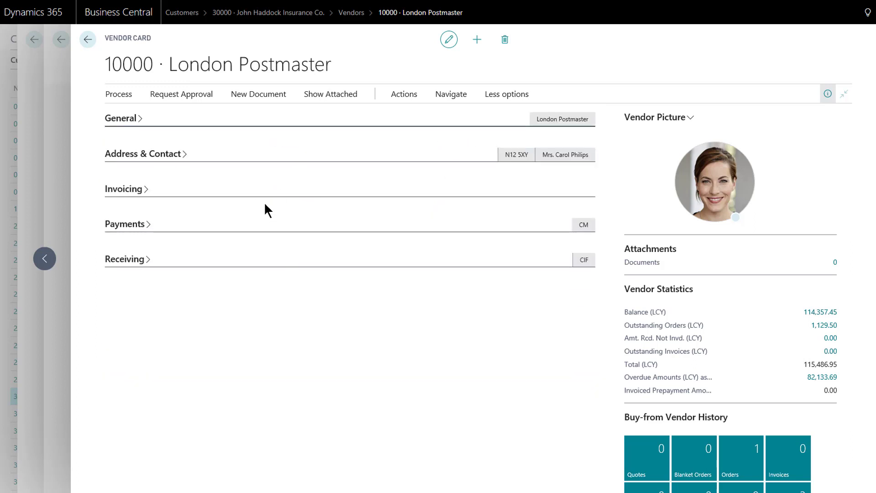
left_click(258, 228)
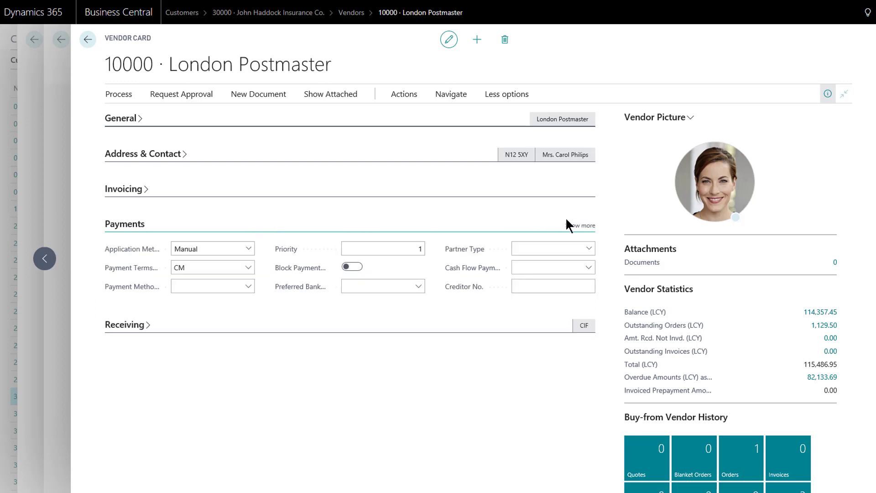
left_click(577, 226)
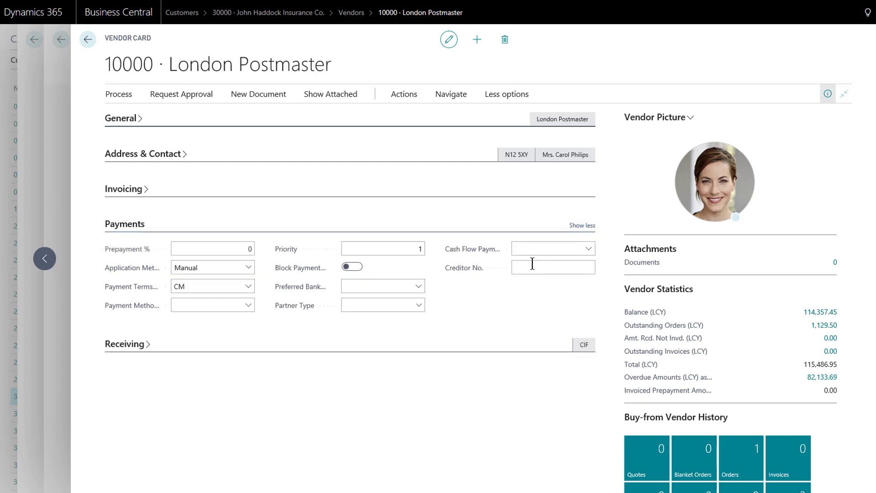
left_click(579, 226)
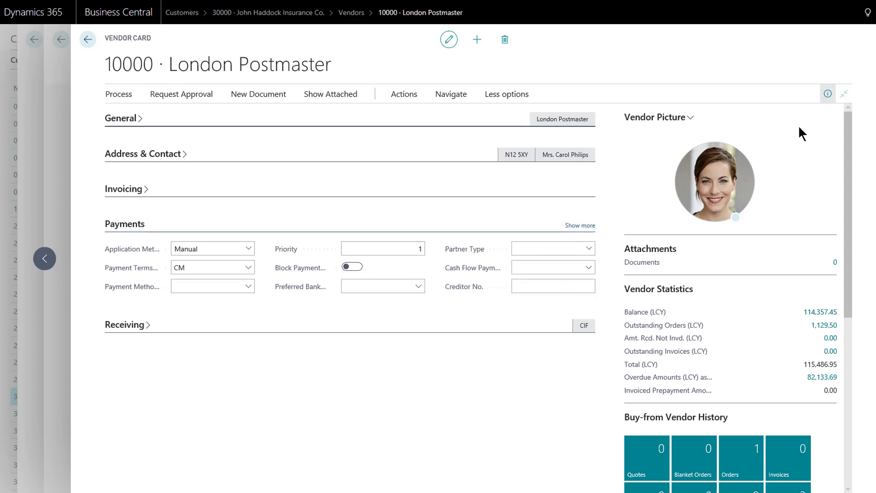
scroll(816, 199, "down", 5)
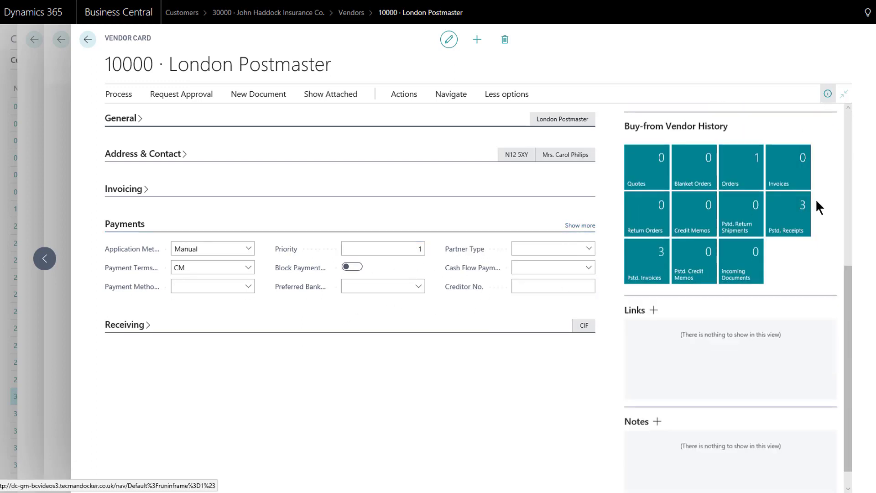
scroll(816, 203, "up", 5)
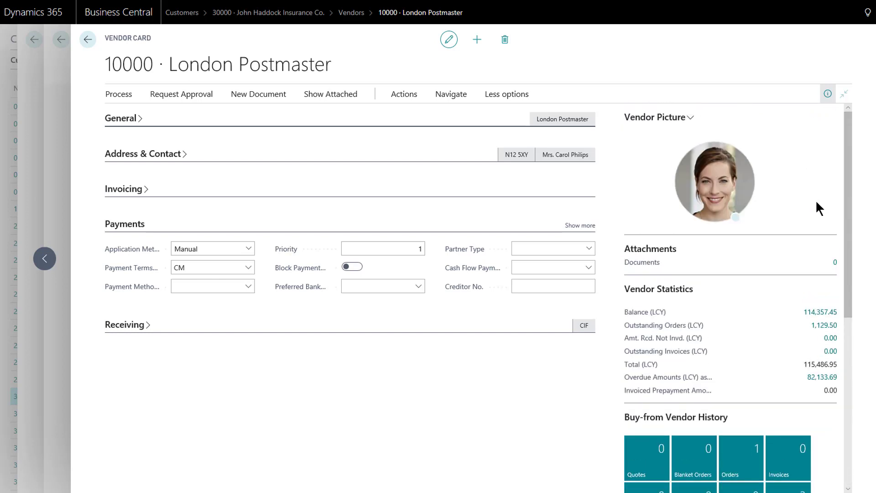
Step: Search Tell Me for 'items', open the Items list and select 1900-S PARIS Guest Chair, black
left_click(867, 12)
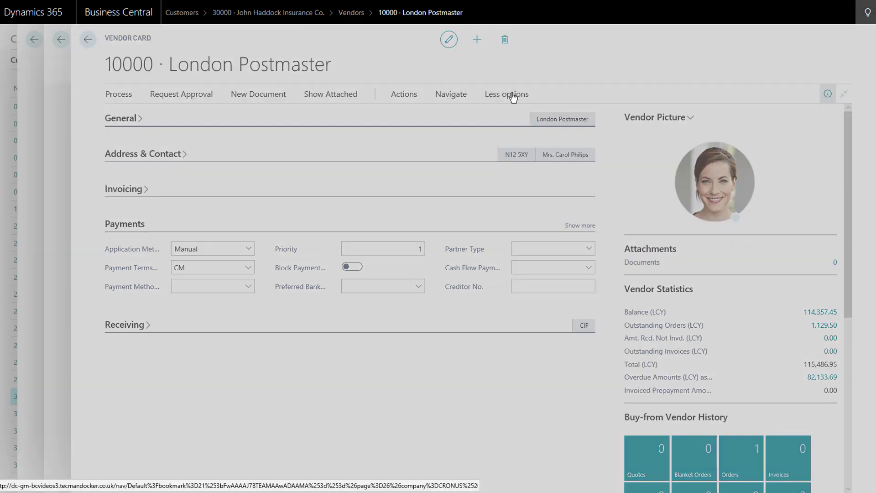
type("items")
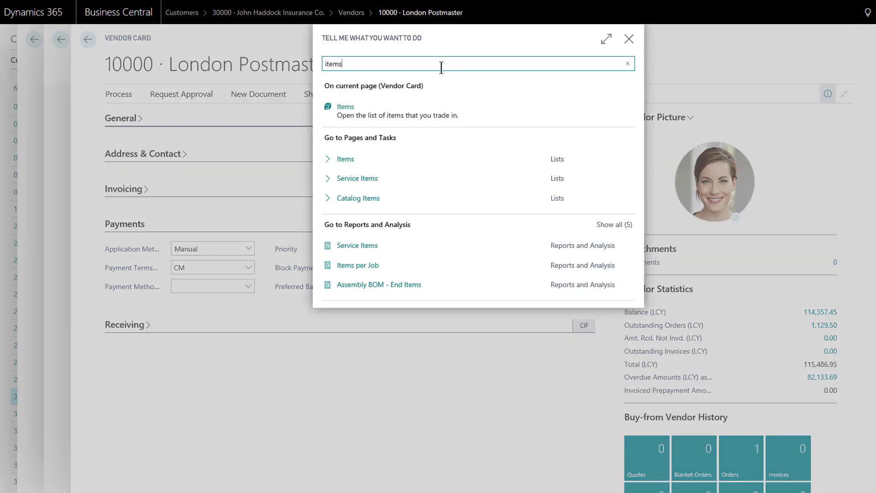
left_click(345, 159)
left_click(345, 159)
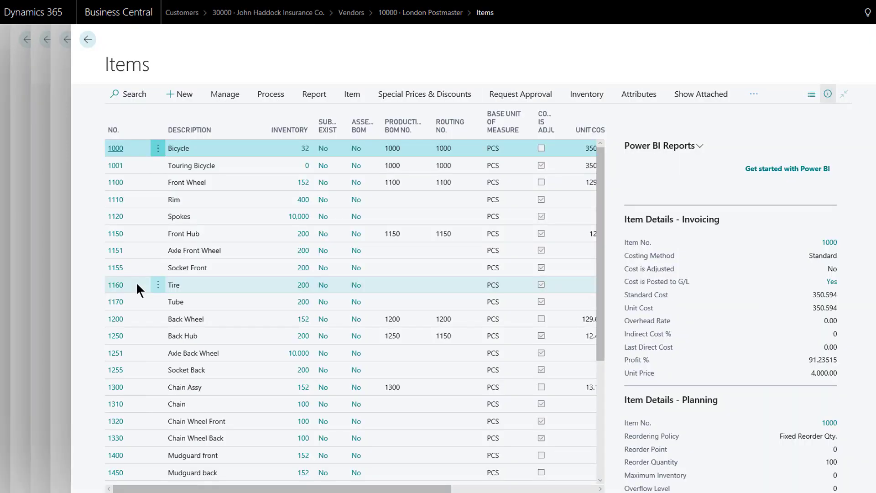
scroll(114, 300, "down", 7)
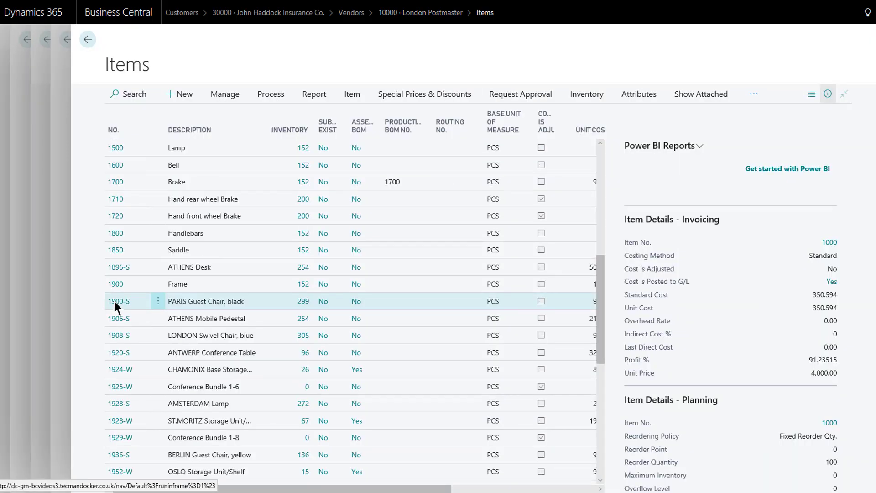
left_click(114, 299)
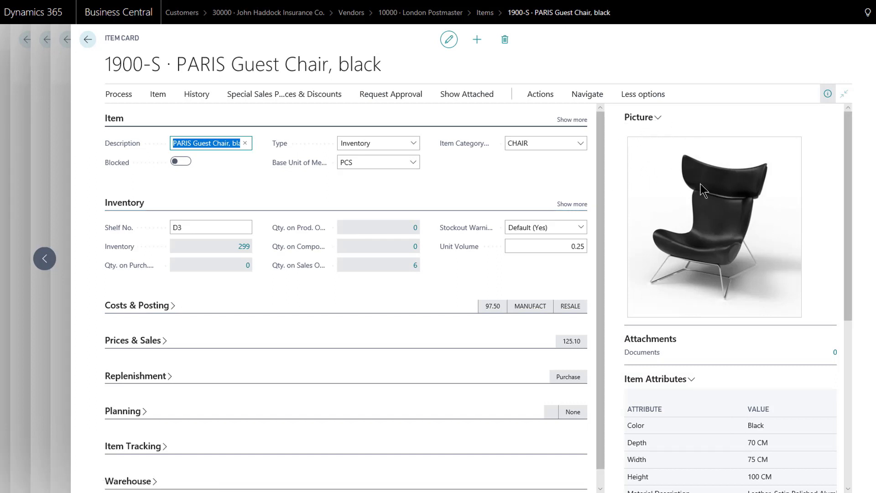
Step: Scroll to the chair's attributes: Color Black, Depth 70 CM, Width 75 CM, Height 100 CM
scroll(669, 205, "down", 3)
scroll(669, 212, "down", 2)
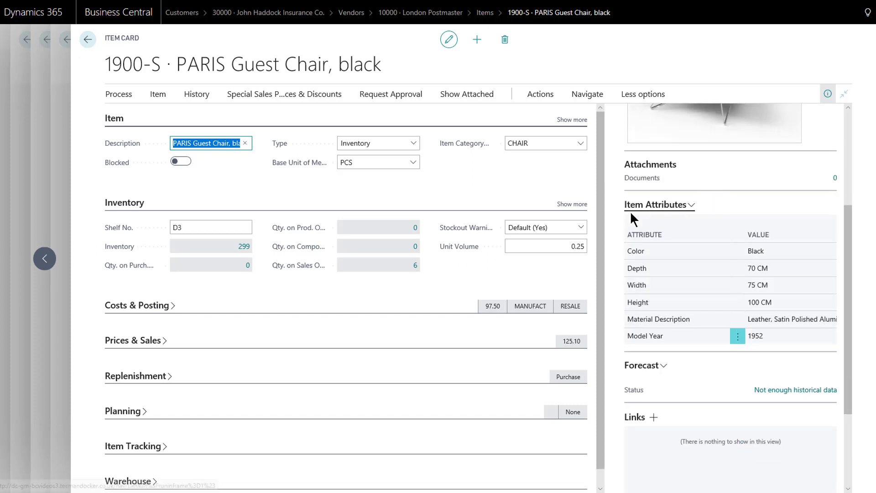
scroll(618, 212, "down", 1)
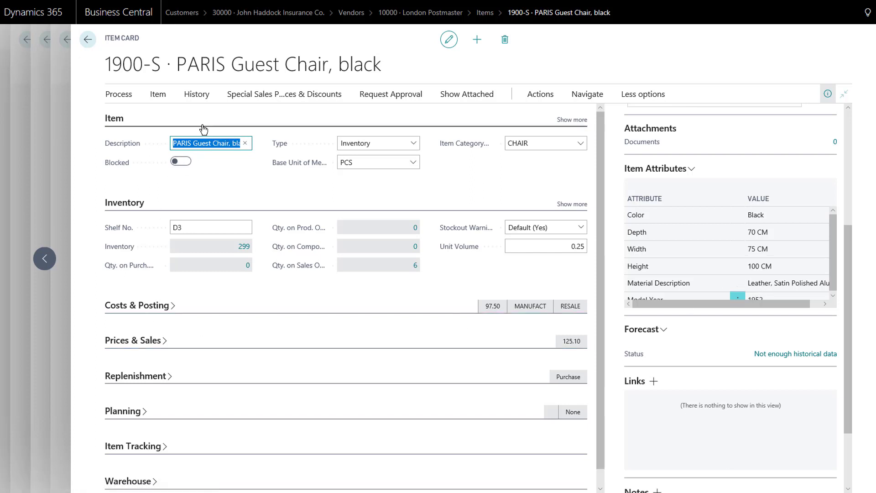
Step: Collapse the Item and Inventory FastTabs, then expand Planning and Replenishment to show Purchase replenishment
left_click(162, 119)
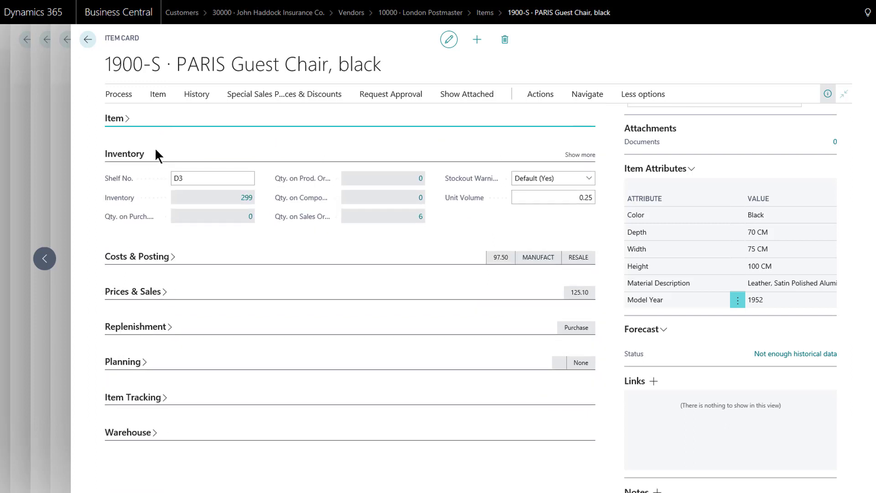
left_click(179, 251)
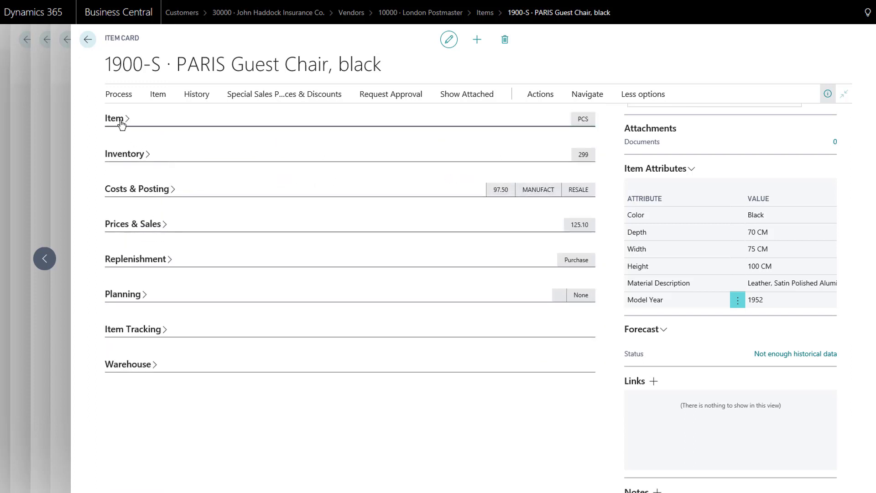
left_click(153, 299)
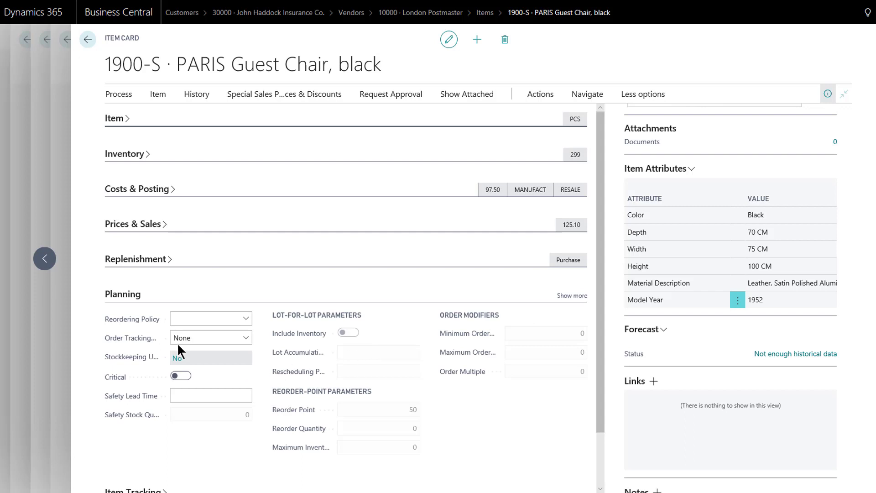
left_click(196, 260)
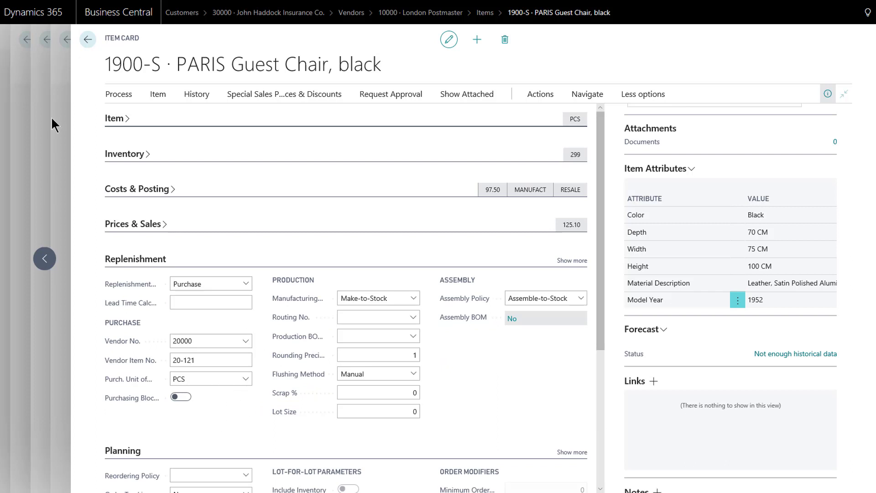
Step: Go back from the item card through Items, the vendor card and Vendors to customer 30000
left_click(92, 117)
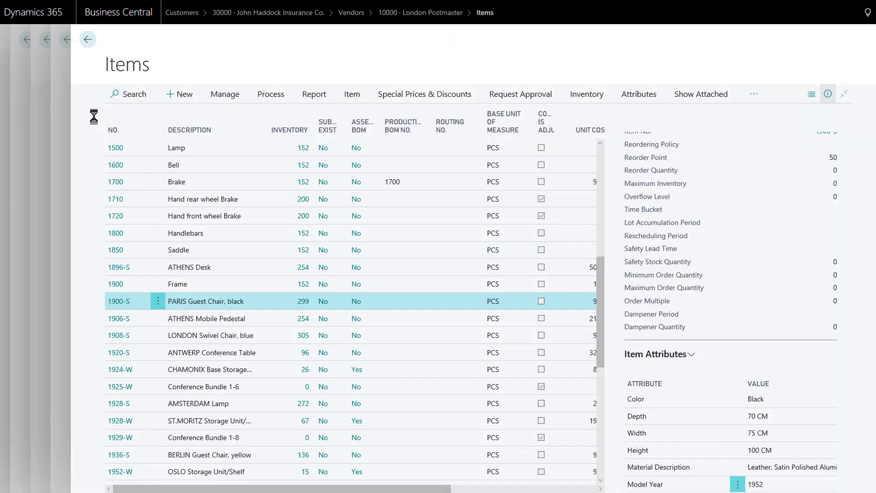
left_click(61, 100)
left_click(58, 97)
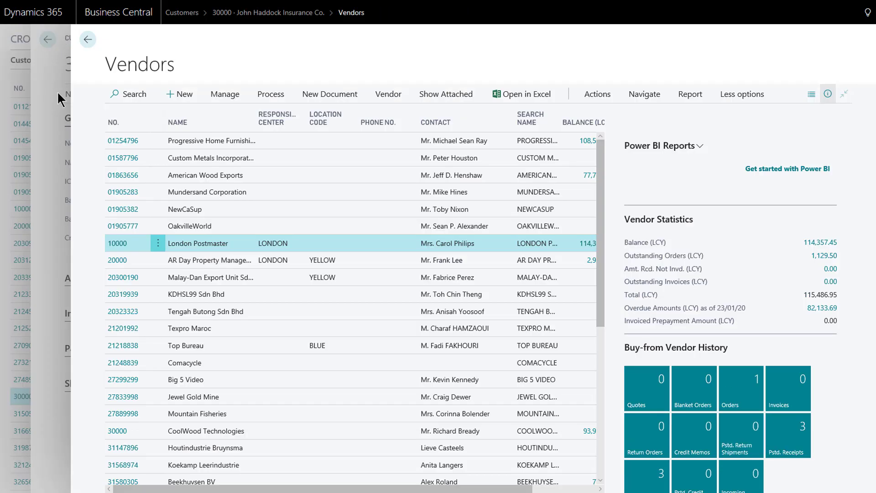
left_click(59, 96)
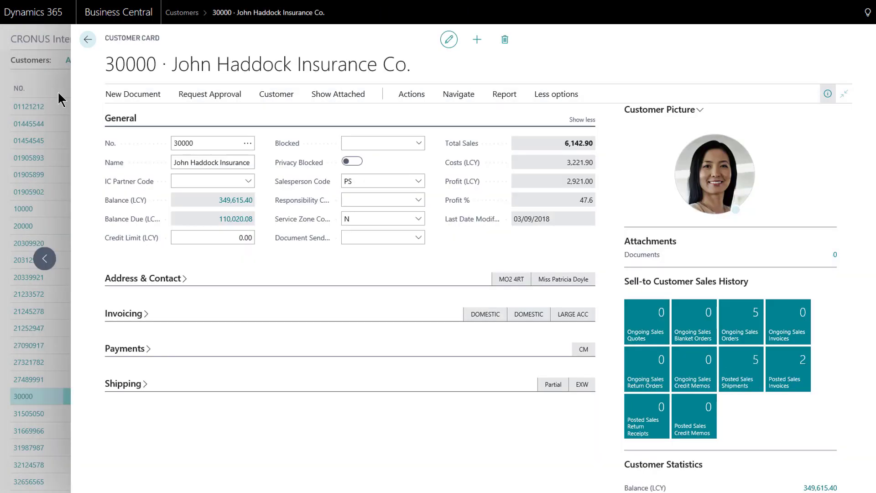